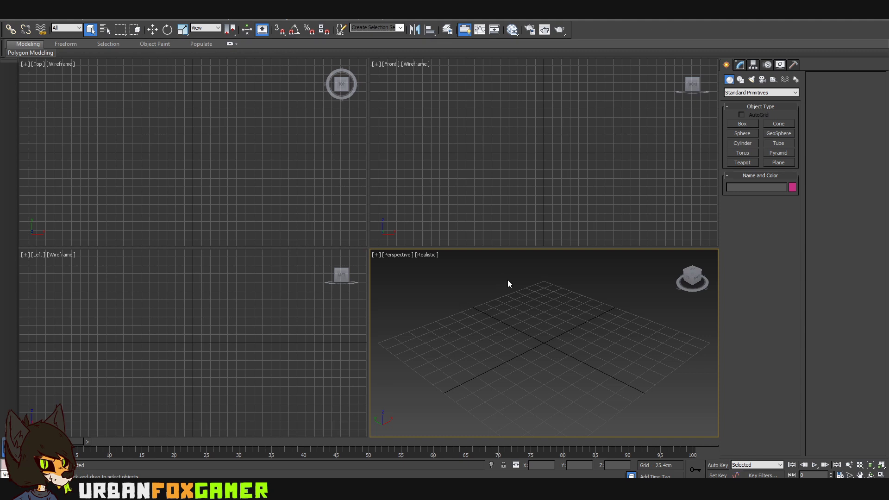
Create a box with a base about 21 cm long and 30 cm wide near the centre of the grid
{"action": "left_click", "coordinate": [743, 125]}
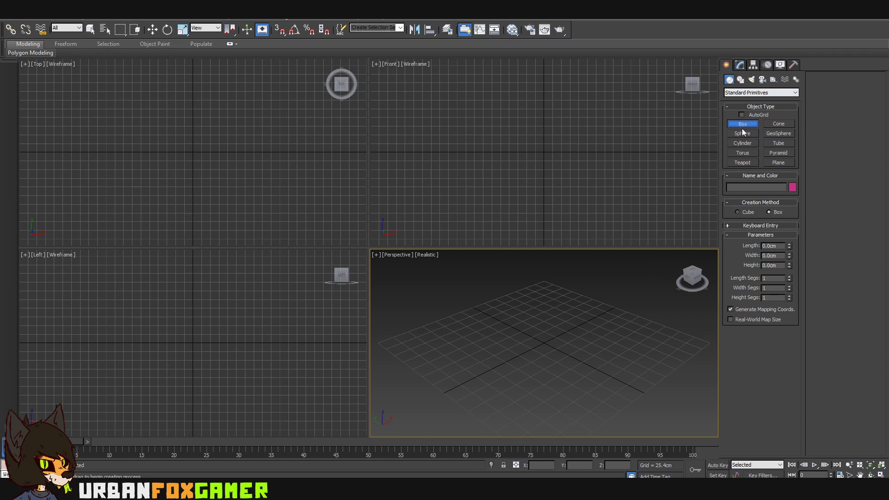
{"action": "key", "text": "alt+w"}
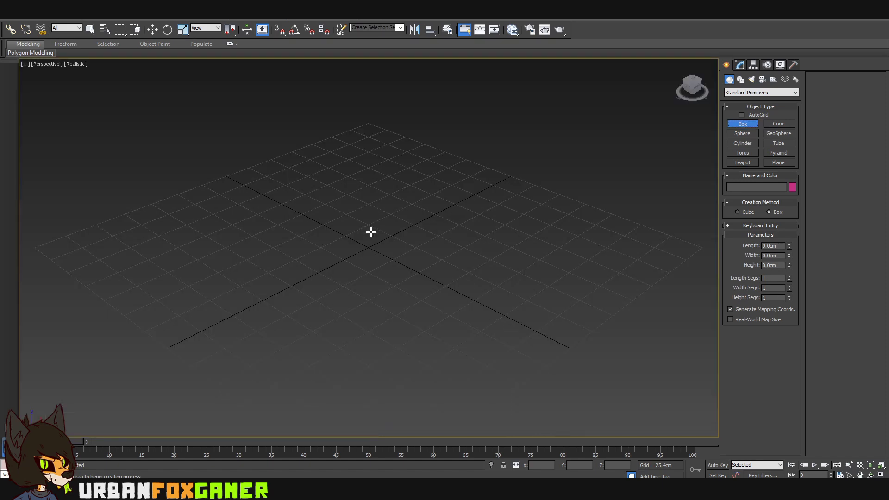
{"action": "scroll", "coordinate": [360, 231], "scroll_direction": "up", "scroll_amount": 5}
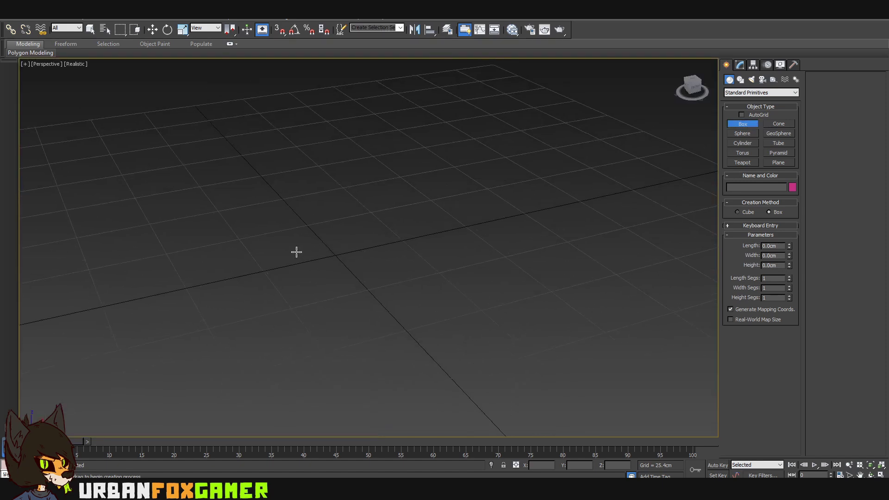
{"action": "left_click_drag", "start_coordinate": [295, 248], "coordinate": [405, 250]}
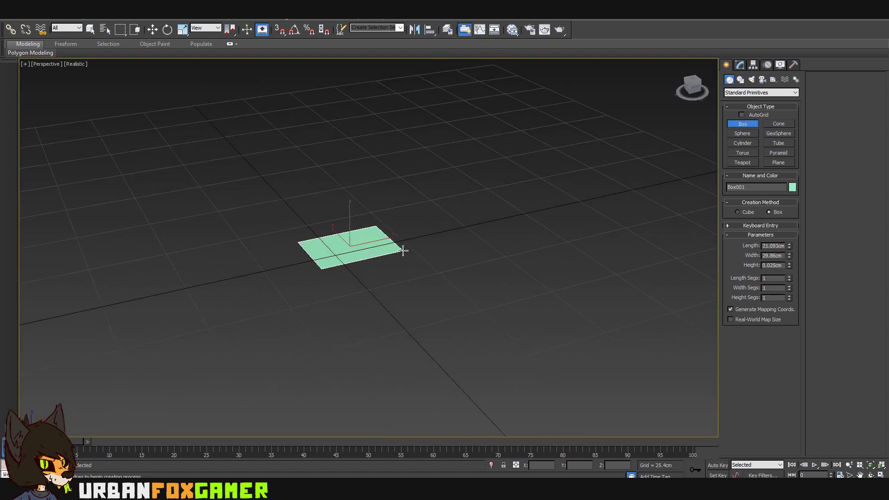
{"action": "left_click", "coordinate": [409, 226]}
{"action": "middle_click_drag", "start_coordinate": [390, 240], "coordinate": [458, 260]}
{"action": "right_click", "coordinate": [460, 261]}
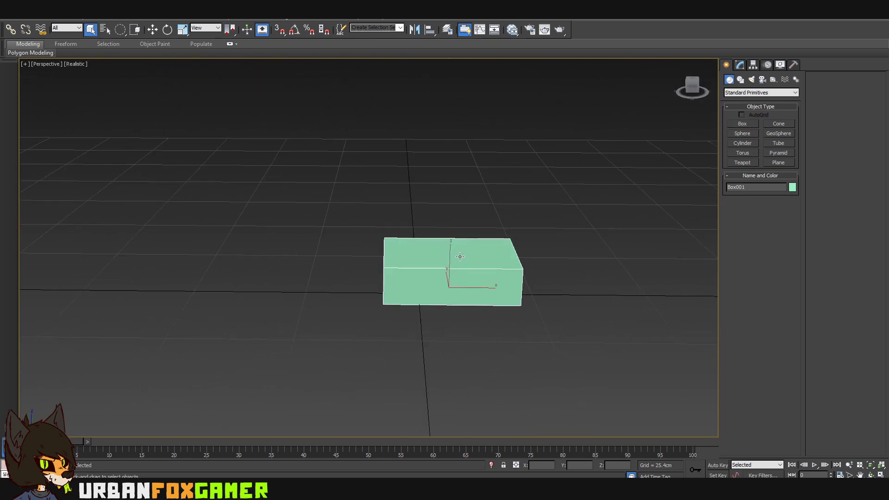
Convert the box to an Editable Poly
{"action": "right_click", "coordinate": [460, 261]}
{"action": "mouse_move", "coordinate": [487, 341]}
{"action": "left_click", "coordinate": [583, 351]}
Connect the box's four lengthwise edges with 2 segments and a pinch of 46
{"action": "middle_click_drag", "start_coordinate": [535, 331], "coordinate": [452, 332]}
{"action": "middle_click_drag", "start_coordinate": [432, 290], "coordinate": [709, 211], "text": "alt"}
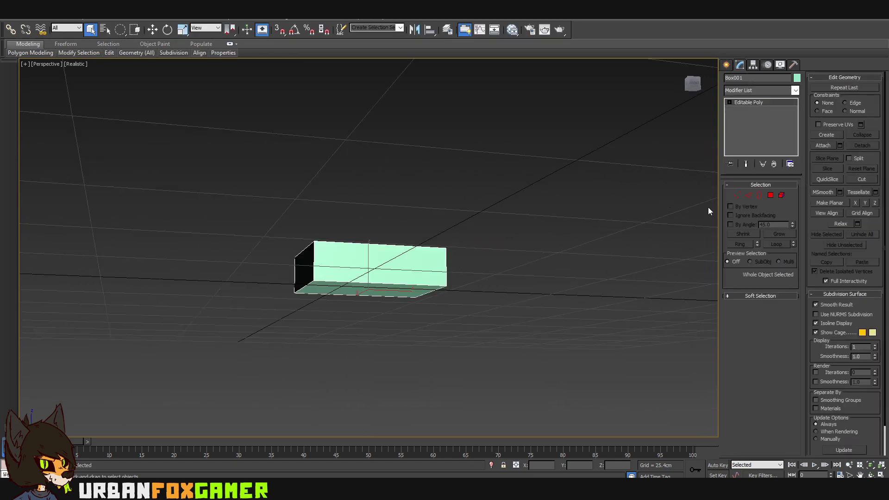
{"action": "left_click", "coordinate": [748, 195]}
{"action": "key", "text": "shift+z"}
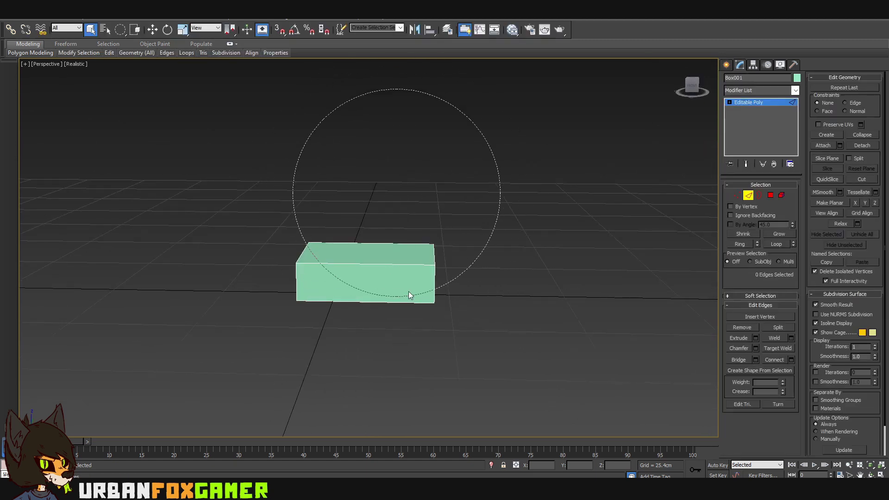
{"action": "key", "text": "q"}
{"action": "left_click_drag", "start_coordinate": [383, 236], "coordinate": [383, 293]}
{"action": "middle_click_drag", "start_coordinate": [383, 293], "coordinate": [398, 307], "text": "alt"}
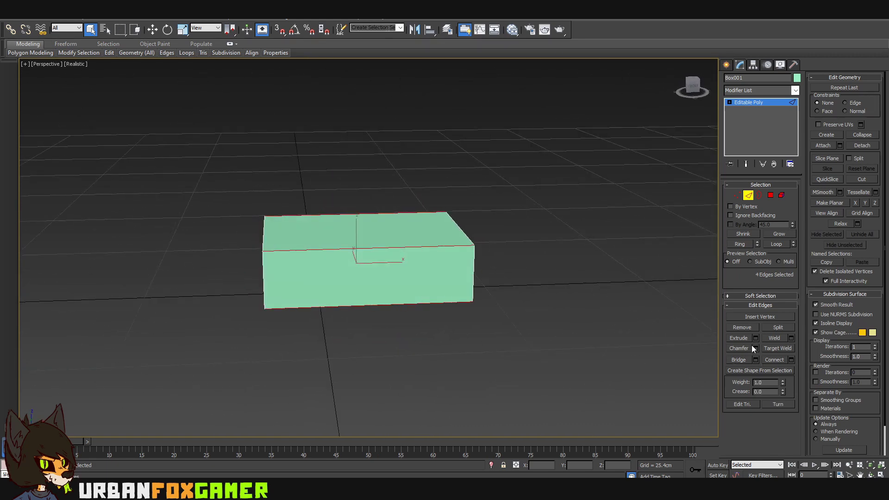
{"action": "left_click", "coordinate": [791, 360]}
{"action": "mouse_move", "coordinate": [510, 301]}
{"action": "middle_mouse_down", "text": "alt"}
{"action": "mouse_move", "coordinate": [531, 308]}
{"action": "mouse_move", "coordinate": [514, 315]}
{"action": "middle_mouse_up", "text": "alt"}
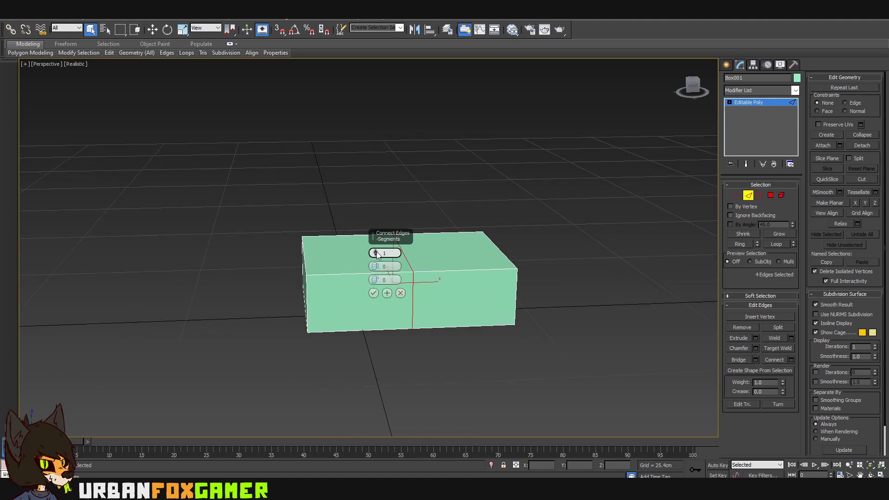
{"action": "left_click", "coordinate": [376, 252]}
{"action": "left_click_drag", "start_coordinate": [375, 266], "coordinate": [415, 183]}
{"action": "left_click", "coordinate": [374, 293]}
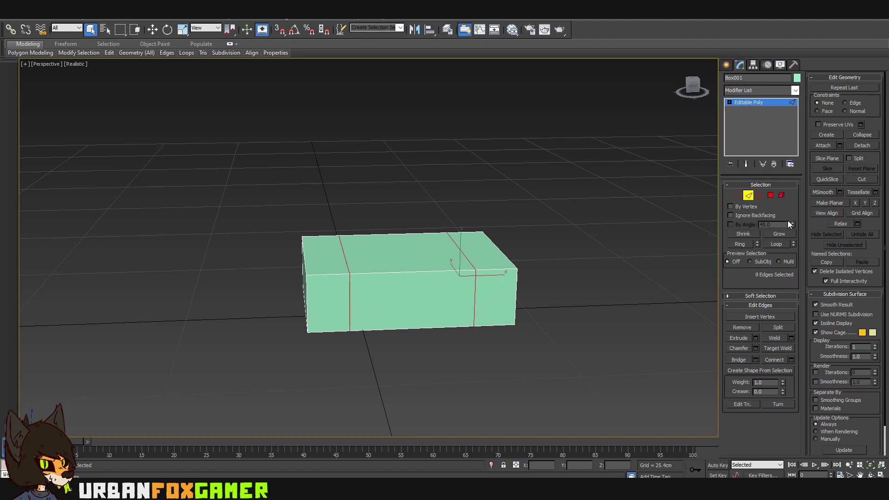
Extrude the middle polygon of the box's upper face upward to form the car's cabin
{"action": "left_click", "coordinate": [771, 195]}
{"action": "left_click", "coordinate": [398, 253]}
{"action": "middle_click_drag", "start_coordinate": [533, 287], "coordinate": [438, 315], "text": "alt"}
{"action": "left_click", "coordinate": [734, 327]}
{"action": "left_click_drag", "start_coordinate": [406, 278], "coordinate": [413, 263]}
In the Front view, lower all eight vertices where the cabin meets the top of the lower body
{"action": "key", "text": "alt+w"}
{"action": "scroll", "coordinate": [449, 187], "scroll_direction": "up", "scroll_amount": 10}
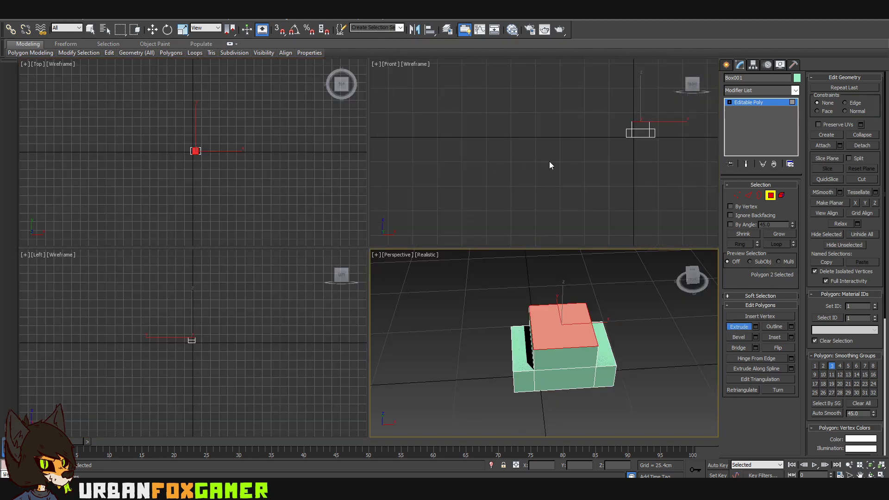
{"action": "left_click", "coordinate": [737, 197]}
{"action": "left_click_drag", "start_coordinate": [421, 145], "coordinate": [445, 149]}
{"action": "left_click_drag", "start_coordinate": [580, 153], "coordinate": [578, 151]}
{"action": "left_click_drag", "start_coordinate": [654, 166], "coordinate": [654, 166]}
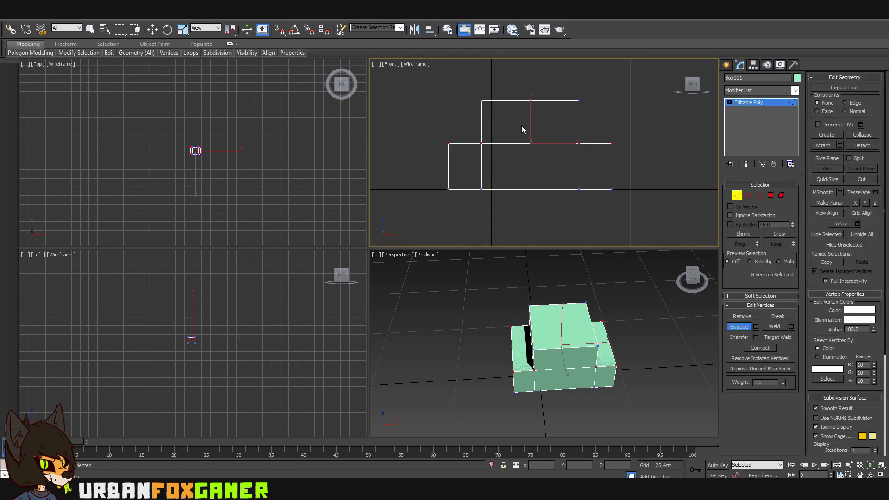
{"action": "key", "text": "w"}
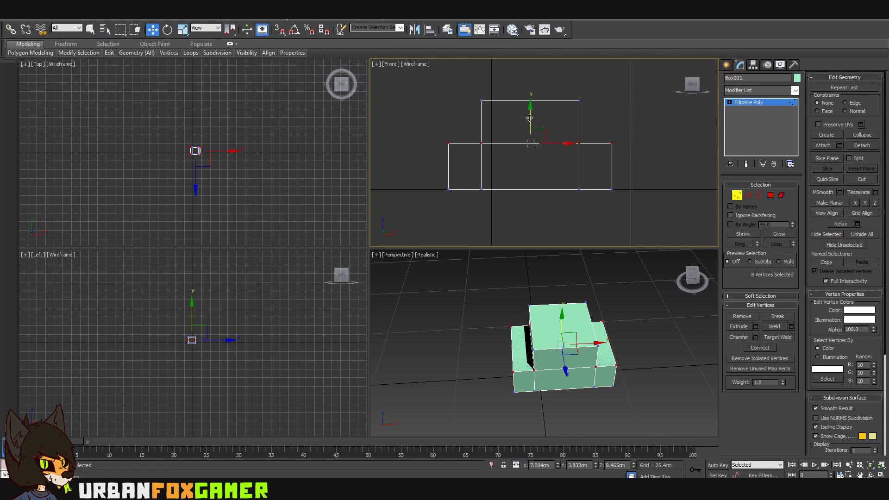
{"action": "mouse_move", "coordinate": [530, 120]}
{"action": "left_mouse_down"}
{"action": "mouse_move", "coordinate": [536, 143]}
{"action": "mouse_move", "coordinate": [547, 112]}
{"action": "mouse_move", "coordinate": [534, 135]}
{"action": "left_mouse_up"}
Move the front and rear roof vertices inward in the Front view to taper the cabin
{"action": "left_click_drag", "start_coordinate": [485, 105], "coordinate": [496, 113]}
{"action": "middle_click_drag", "start_coordinate": [513, 124], "coordinate": [512, 134]}
{"action": "left_click_drag", "start_coordinate": [496, 95], "coordinate": [570, 130]}
Lower the bonnet's front vertices and raise the upper vertices of the car's rear deck in the Front view
{"action": "left_click_drag", "start_coordinate": [454, 198], "coordinate": [454, 198]}
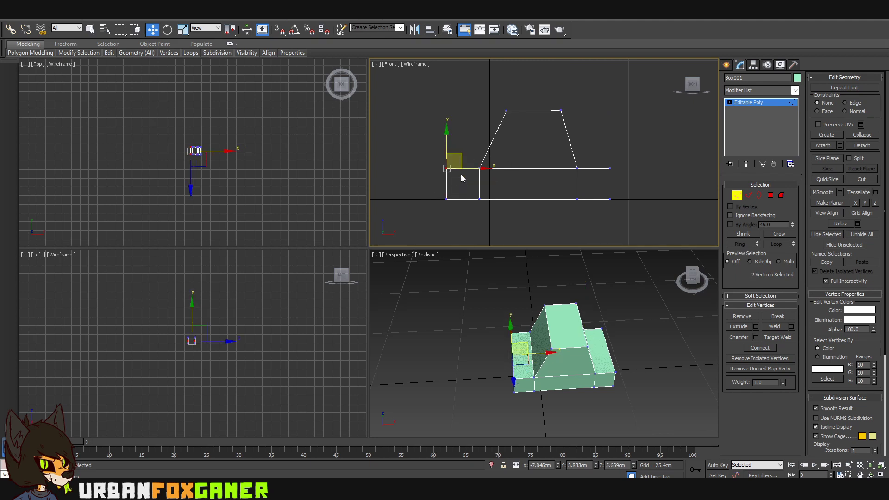
{"action": "left_click_drag", "start_coordinate": [447, 144], "coordinate": [449, 151]}
{"action": "mouse_move", "coordinate": [602, 160]}
{"action": "left_mouse_down"}
{"action": "mouse_move", "coordinate": [617, 183]}
{"action": "mouse_move", "coordinate": [615, 148]}
{"action": "mouse_move", "coordinate": [607, 169]}
{"action": "left_mouse_up"}
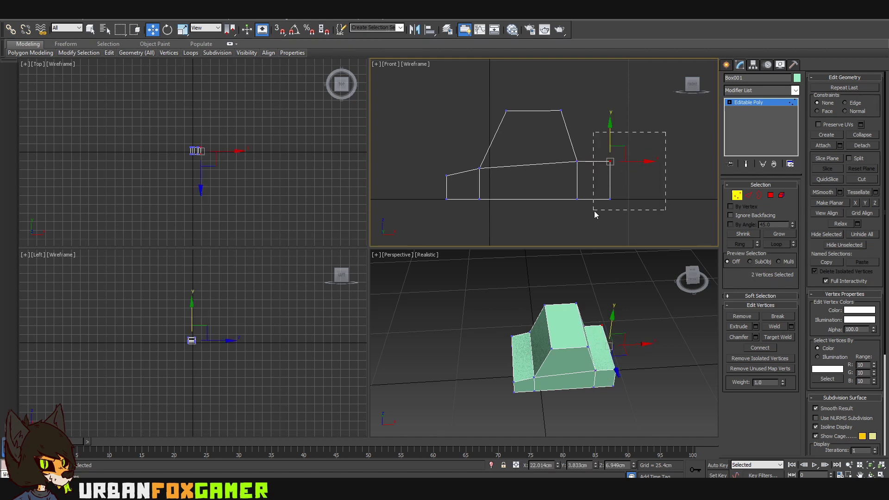
Shorten the rear end and pull the front and rear bottom corner vertices slightly inward in the Front view
{"action": "left_click_drag", "start_coordinate": [598, 211], "coordinate": [596, 211]}
{"action": "left_click_drag", "start_coordinate": [637, 181], "coordinate": [625, 180]}
{"action": "left_click_drag", "start_coordinate": [456, 209], "coordinate": [476, 198]}
{"action": "mouse_move", "coordinate": [608, 197]}
{"action": "left_mouse_down"}
{"action": "mouse_move", "coordinate": [594, 203]}
{"action": "mouse_move", "coordinate": [614, 200]}
{"action": "left_mouse_up"}
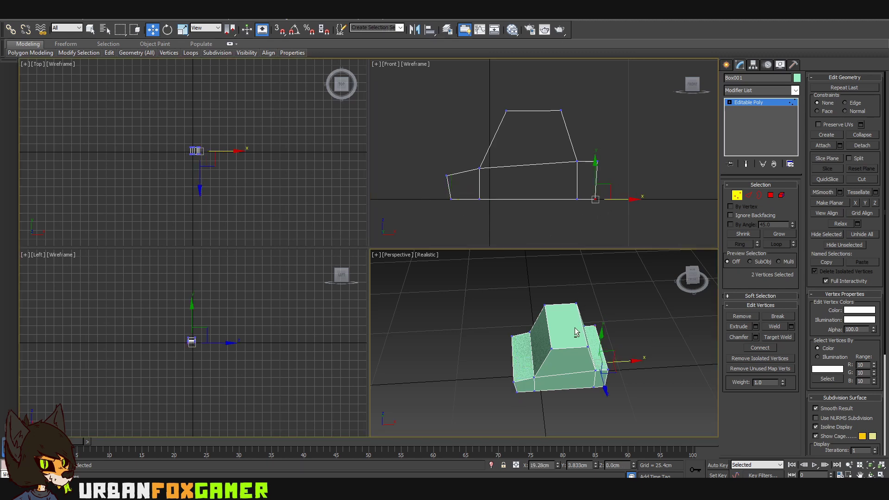
Select the four roof vertices and scale them narrower across the car's width
{"action": "middle_click", "coordinate": [574, 328]}
{"action": "key", "text": "alt+w"}
{"action": "middle_click_drag", "start_coordinate": [574, 328], "coordinate": [555, 254], "text": "alt"}
{"action": "left_click_drag", "start_coordinate": [438, 190], "coordinate": [457, 198]}
{"action": "middle_click_drag", "start_coordinate": [458, 198], "coordinate": [558, 215], "text": "alt"}
{"action": "key", "text": "e"}
{"action": "key", "text": "r"}
{"action": "left_click_drag", "start_coordinate": [450, 186], "coordinate": [442, 185]}
{"action": "middle_click_drag", "start_coordinate": [442, 184], "coordinate": [469, 274], "text": "alt"}
Scale the whole car body along the Y axis to about 68%
{"action": "left_click", "coordinate": [736, 196]}
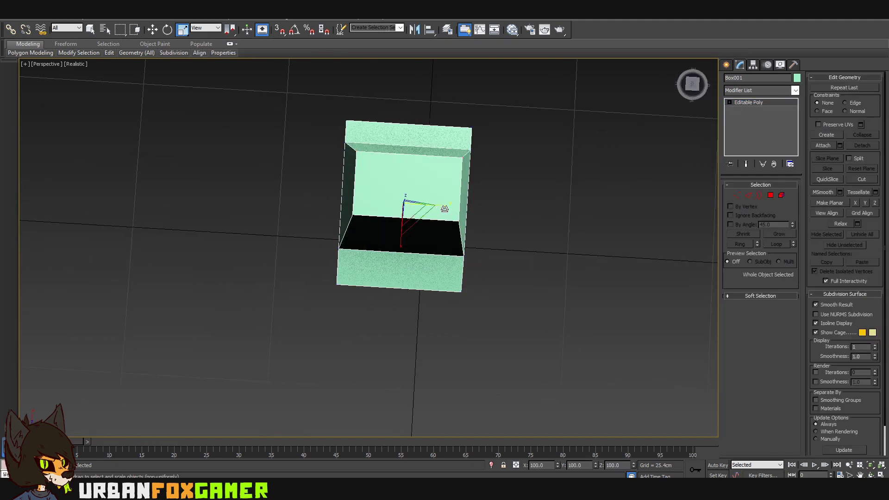
{"action": "left_click_drag", "start_coordinate": [445, 207], "coordinate": [438, 204]}
{"action": "middle_click_drag", "start_coordinate": [438, 204], "coordinate": [352, 167], "text": "alt"}
In the Top view, select the eight vertices at the car's front and rear ends and scale them slightly narrower across the width
{"action": "key", "text": "alt+w"}
{"action": "scroll", "coordinate": [301, 159], "scroll_direction": "down", "scroll_amount": 3}
{"action": "left_click_drag", "start_coordinate": [667, 202], "coordinate": [630, 209]}
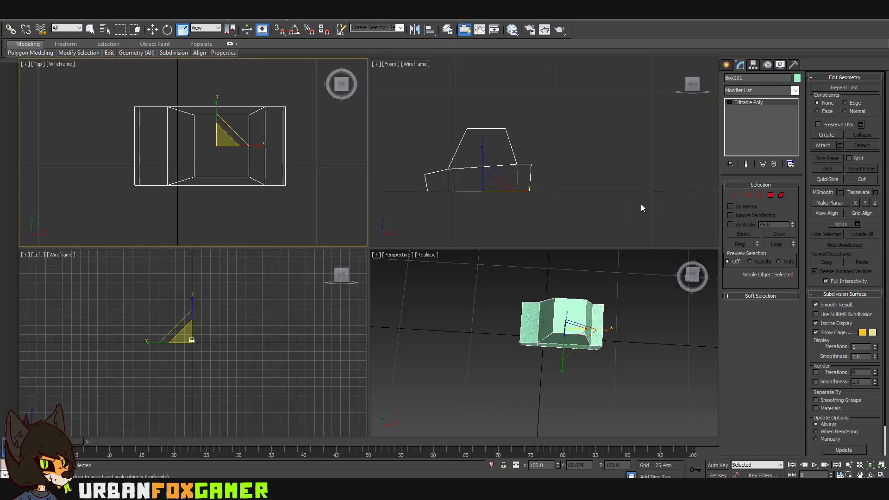
{"action": "left_click", "coordinate": [732, 196]}
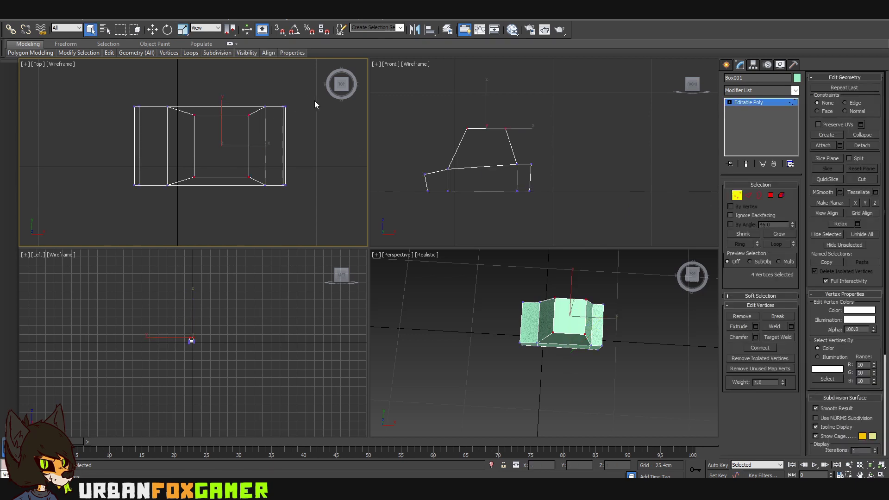
{"action": "left_click_drag", "start_coordinate": [278, 204], "coordinate": [278, 204]}
{"action": "left_click_drag", "start_coordinate": [109, 89], "coordinate": [159, 198], "text": "ctrl"}
{"action": "key", "text": "r"}
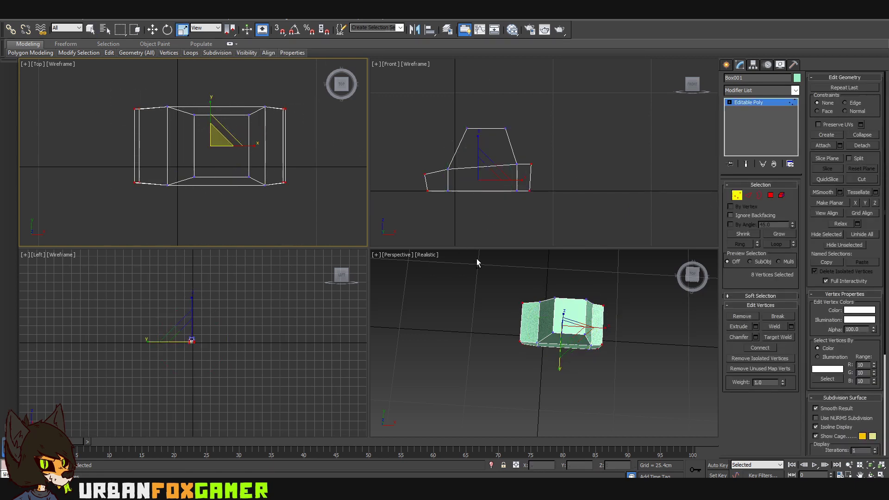
Connect the upright edges around the lower body with 1 segment and a pinch of 0
{"action": "key", "text": "alt+w"}
{"action": "middle_click_drag", "start_coordinate": [505, 297], "coordinate": [382, 239], "text": "alt"}
{"action": "key", "text": "q"}
{"action": "left_click", "coordinate": [749, 195]}
{"action": "key", "text": "alt+w"}
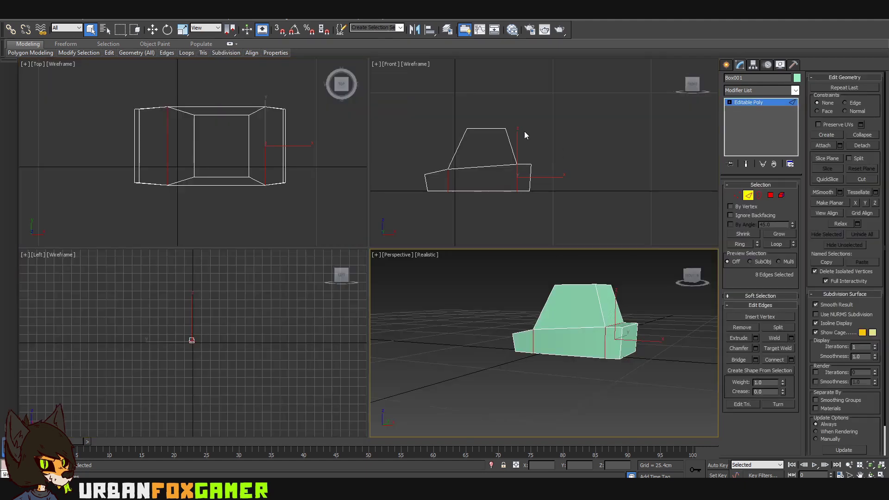
{"action": "middle_click_drag", "start_coordinate": [596, 192], "coordinate": [653, 169]}
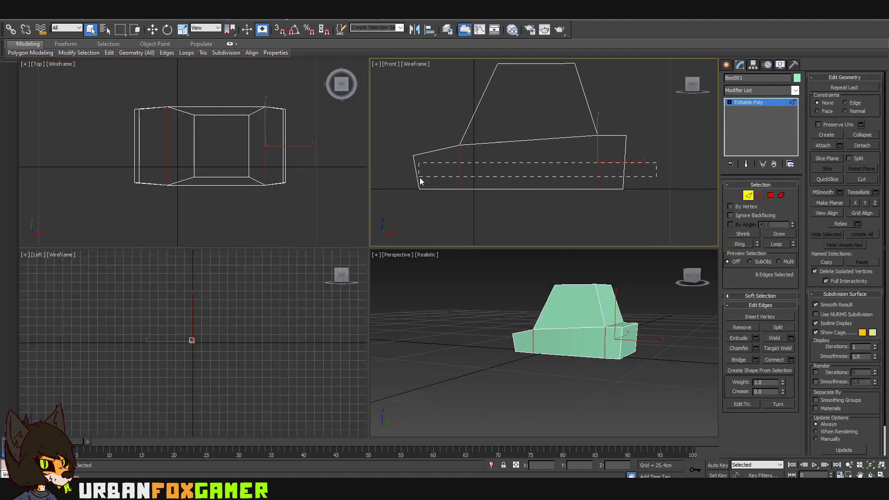
{"action": "left_click_drag", "start_coordinate": [419, 179], "coordinate": [404, 183]}
{"action": "left_click", "coordinate": [791, 360]}
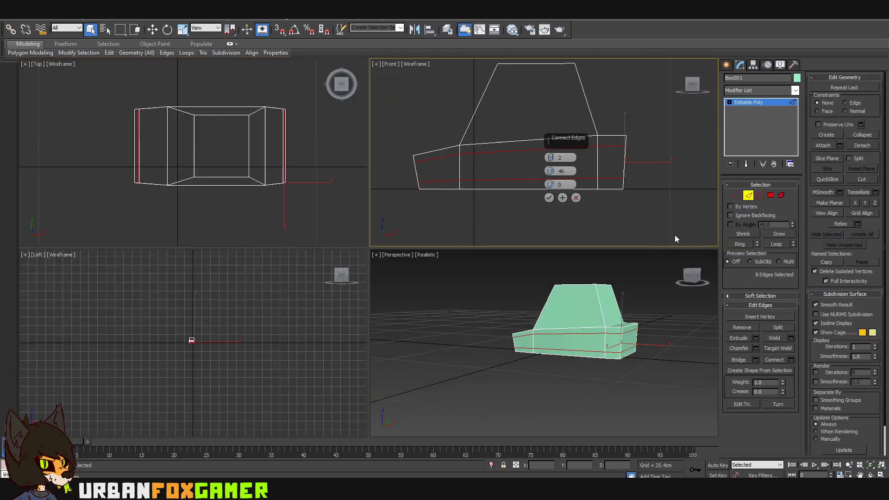
{"action": "left_click", "coordinate": [551, 161]}
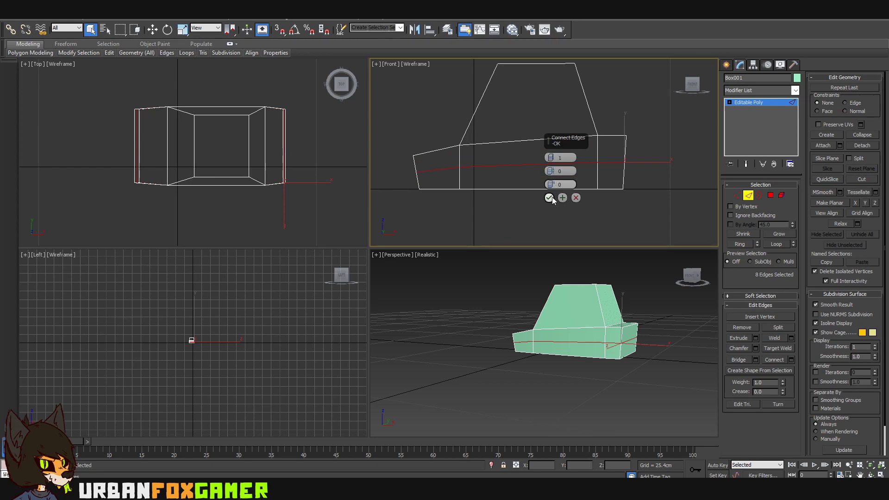
{"action": "left_click", "coordinate": [550, 198]}
Select the car's underside polygons and scale them narrower across the width, leaving the roof polygon out of the selection
{"action": "key", "text": "alt+w"}
{"action": "middle_click_drag", "start_coordinate": [580, 345], "coordinate": [471, 184], "text": "alt"}
{"action": "left_click", "coordinate": [771, 195]}
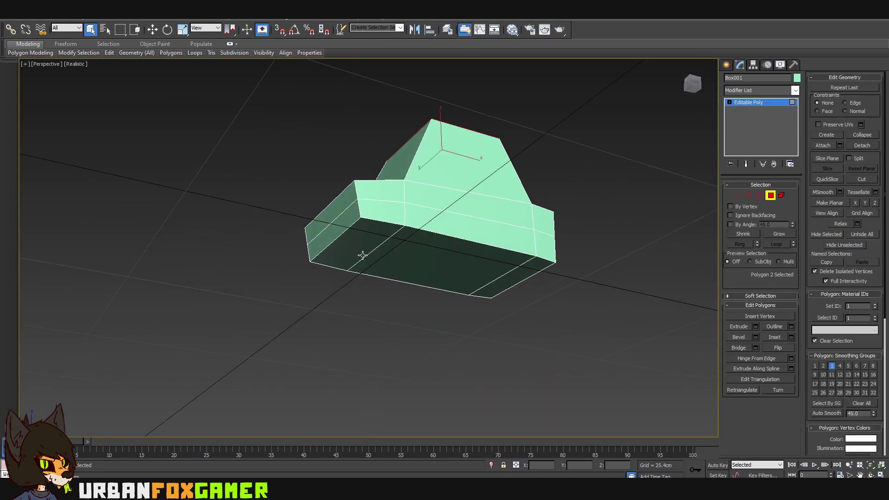
{"action": "left_click", "coordinate": [421, 253]}
{"action": "left_click", "coordinate": [522, 273], "text": "ctrl"}
{"action": "key", "text": "r"}
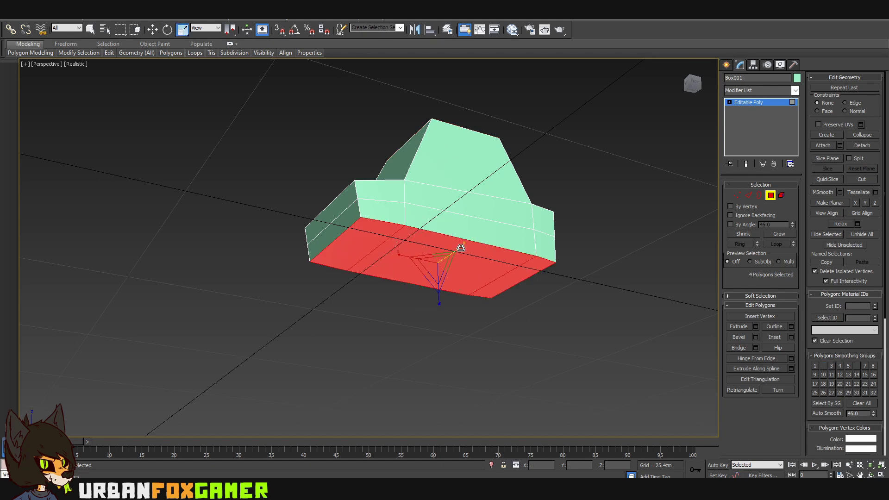
{"action": "left_click_drag", "start_coordinate": [461, 246], "coordinate": [456, 251]}
{"action": "middle_click_drag", "start_coordinate": [485, 254], "coordinate": [576, 282], "text": "alt"}
{"action": "left_click", "coordinate": [392, 248], "text": "alt"}
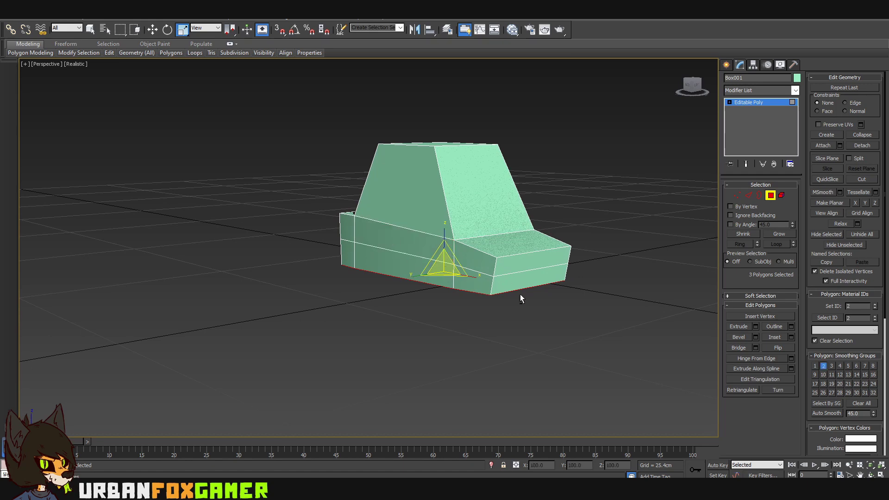
{"action": "middle_click_drag", "start_coordinate": [519, 294], "coordinate": [608, 248], "text": "alt"}
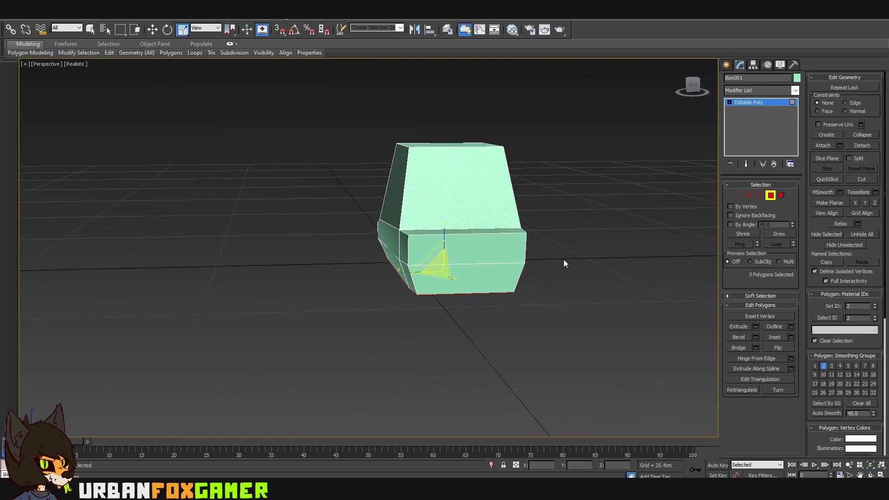
Scale the bonnet's upper front edge slightly narrower across the car's width
{"action": "mouse_move", "coordinate": [496, 254]}
{"action": "middle_mouse_down", "text": "alt"}
{"action": "mouse_move", "coordinate": [481, 278]}
{"action": "mouse_move", "coordinate": [465, 272]}
{"action": "mouse_move", "coordinate": [553, 268]}
{"action": "mouse_move", "coordinate": [419, 234]}
{"action": "mouse_move", "coordinate": [435, 226]}
{"action": "mouse_move", "coordinate": [435, 269]}
{"action": "mouse_move", "coordinate": [494, 256]}
{"action": "middle_mouse_up", "text": "alt"}
{"action": "left_click", "coordinate": [749, 195]}
{"action": "double_click", "coordinate": [509, 255]}
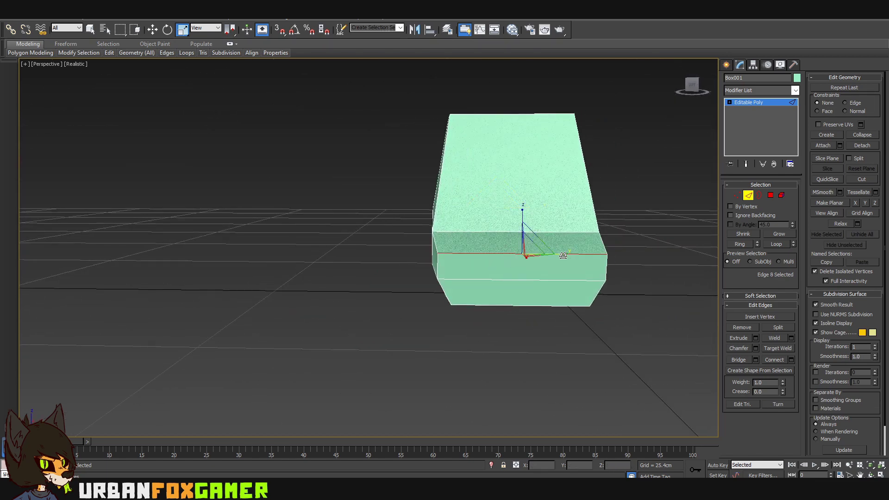
{"action": "left_click_drag", "start_coordinate": [564, 254], "coordinate": [563, 256]}
Select the roof's front edge and scale it narrower across the car's width
{"action": "middle_click_drag", "start_coordinate": [563, 257], "coordinate": [499, 153], "text": "alt"}
{"action": "left_click", "coordinate": [474, 191]}
{"action": "key", "text": "e"}
{"action": "key", "text": "r"}
{"action": "left_click_drag", "start_coordinate": [475, 191], "coordinate": [467, 185]}
Lower the roof's front edge in the Front view so the roof slopes toward the bonnet
{"action": "middle_click_drag", "start_coordinate": [498, 184], "coordinate": [524, 157], "text": "alt"}
{"action": "key", "text": "alt+w"}
{"action": "key", "text": "alt+w"}
{"action": "key", "text": "w"}
{"action": "left_click_drag", "start_coordinate": [335, 145], "coordinate": [333, 157]}
{"action": "scroll", "coordinate": [485, 252], "scroll_direction": "down", "scroll_amount": 4}
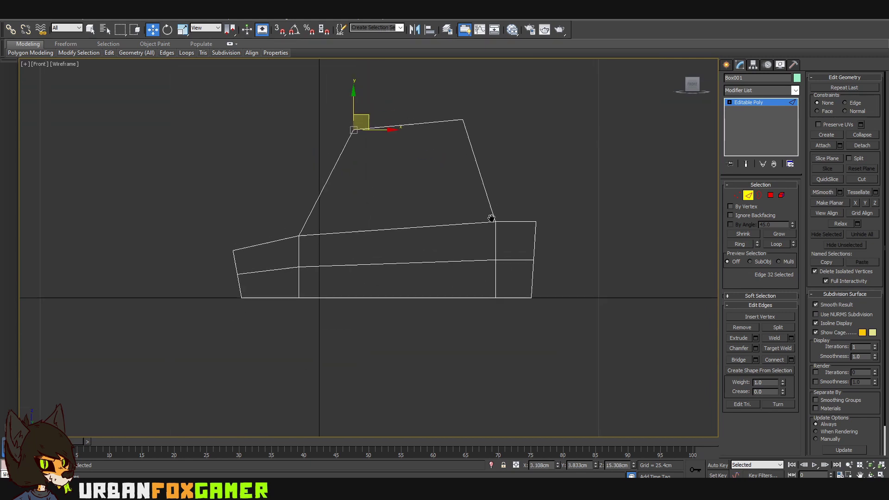
Move the middle vertices of the car's rear end slightly outward in the Front view
{"action": "left_click", "coordinate": [736, 196]}
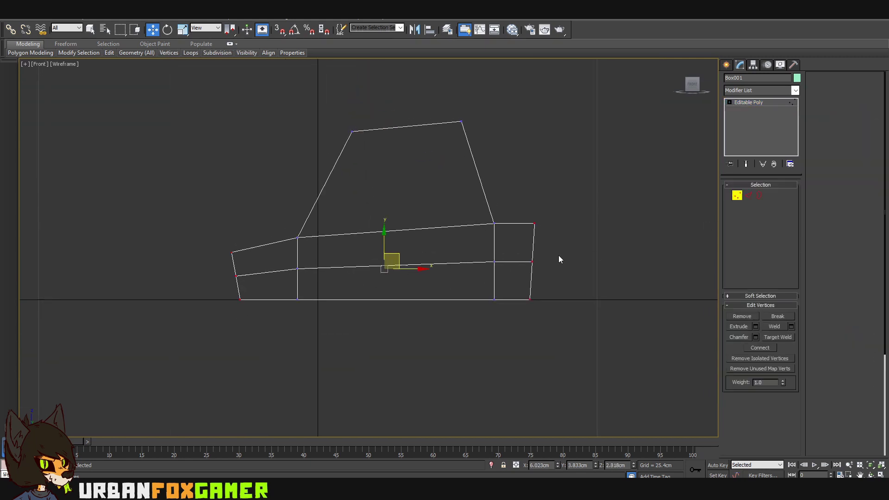
{"action": "mouse_move", "coordinate": [548, 258]}
{"action": "left_mouse_down"}
{"action": "mouse_move", "coordinate": [522, 273]}
{"action": "mouse_move", "coordinate": [561, 263]}
{"action": "left_mouse_up"}
{"action": "middle_click_drag", "start_coordinate": [561, 262], "coordinate": [591, 252]}
{"action": "left_click", "coordinate": [737, 195]}
Add an Unwrap UVW modifier to the car body
{"action": "key", "text": "alt+w"}
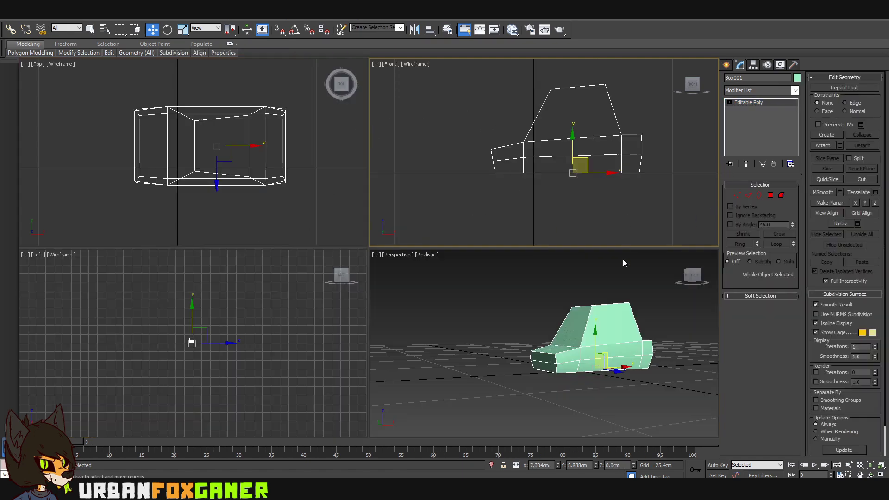
{"action": "left_click", "coordinate": [621, 313]}
{"action": "key", "text": "alt+w"}
{"action": "middle_click_drag", "start_coordinate": [600, 286], "coordinate": [540, 298]}
{"action": "key", "text": "q"}
{"action": "mouse_move", "coordinate": [456, 262]}
{"action": "middle_mouse_down", "text": "alt"}
{"action": "mouse_move", "coordinate": [479, 278]}
{"action": "mouse_move", "coordinate": [438, 260]}
{"action": "mouse_move", "coordinate": [467, 264]}
{"action": "middle_mouse_up", "text": "alt"}
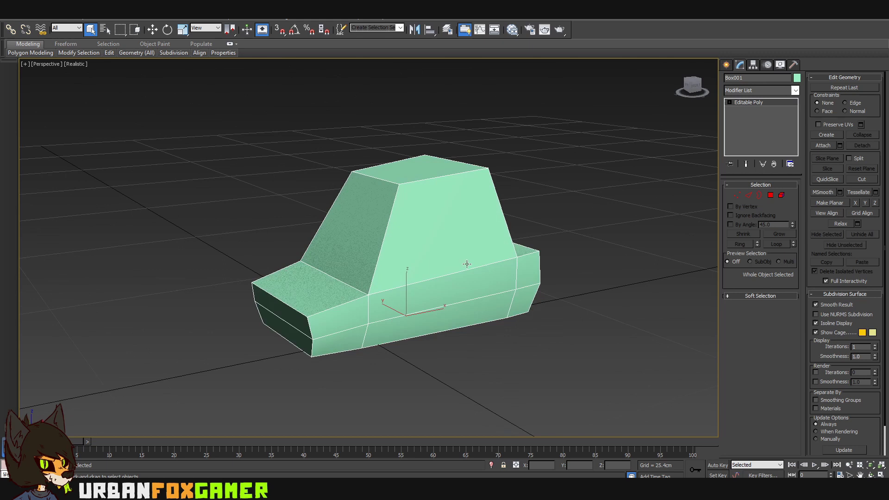
{"action": "left_click", "coordinate": [748, 92]}
{"action": "key", "text": "u"}
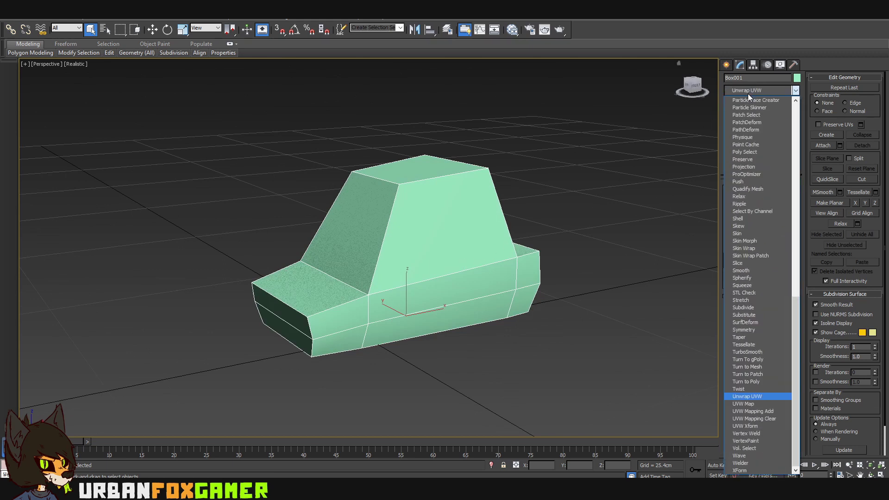
{"action": "left_click", "coordinate": [747, 396]}
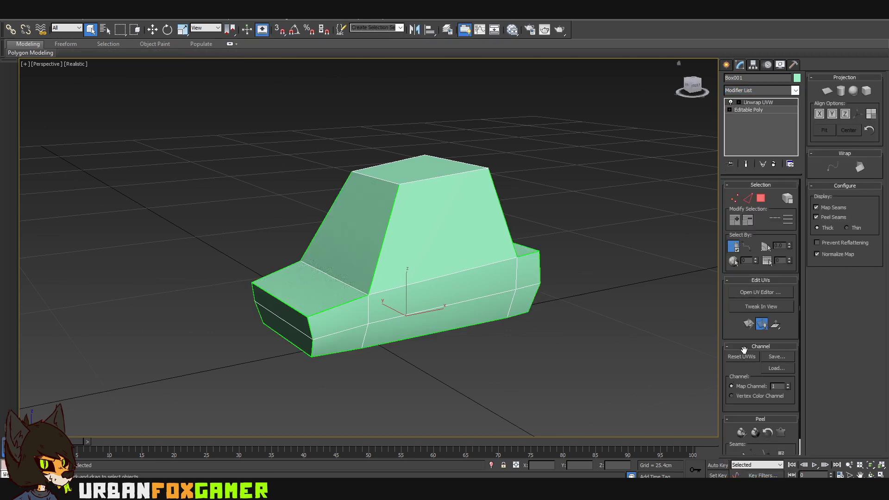
Open the UV editor for the car body and switch to polygon selection
{"action": "left_click", "coordinate": [763, 292]}
{"action": "middle_click_drag", "start_coordinate": [454, 298], "coordinate": [693, 286]}
{"action": "right_click", "coordinate": [551, 258]}
{"action": "left_click", "coordinate": [538, 225]}
{"action": "scroll", "coordinate": [546, 258], "scroll_direction": "down", "scroll_amount": 2}
Select the car's side polygons, project them planar along Y, and move their UV island out of the checker square in Freeform mode
{"action": "left_click", "coordinate": [533, 294]}
{"action": "left_click", "coordinate": [583, 237], "text": "ctrl"}
{"action": "left_click", "coordinate": [623, 274], "text": "ctrl"}
{"action": "middle_click_drag", "start_coordinate": [616, 273], "coordinate": [556, 271], "text": "alt"}
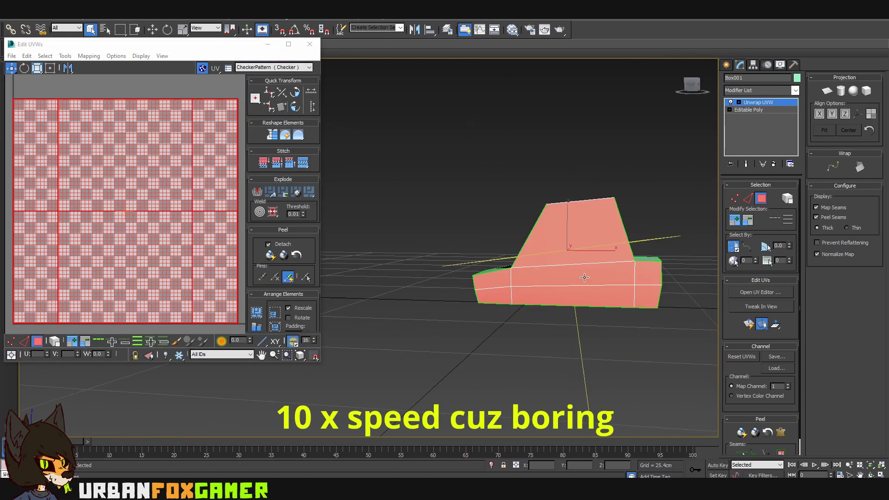
{"action": "left_click", "coordinate": [832, 113]}
{"action": "scroll", "coordinate": [145, 122], "scroll_direction": "down", "scroll_amount": 5}
{"action": "left_click", "coordinate": [50, 68]}
{"action": "left_click_drag", "start_coordinate": [134, 172], "coordinate": [98, 264]}
Apply a planar projection to the car's upper polygons and move their UV island out of the checker square
{"action": "middle_click_drag", "start_coordinate": [523, 176], "coordinate": [602, 195], "text": "alt"}
{"action": "left_click", "coordinate": [827, 91]}
{"action": "left_click_drag", "start_coordinate": [125, 176], "coordinate": [95, 313]}
Select the car's front and rear end polygons and lay out their UVs beside the side island, below the checker square
{"action": "middle_click_drag", "start_coordinate": [538, 259], "coordinate": [602, 222], "text": "alt"}
{"action": "left_click", "coordinate": [684, 229]}
{"action": "middle_click_drag", "start_coordinate": [152, 209], "coordinate": [114, 128]}
{"action": "left_click_drag", "start_coordinate": [86, 89], "coordinate": [143, 251]}
{"action": "left_click_drag", "start_coordinate": [195, 202], "coordinate": [187, 231]}
Planar-project the car's underside polygons, shrink and place their UVs below the side island, and select the whole UV layout
{"action": "middle_click_drag", "start_coordinate": [579, 231], "coordinate": [500, 223], "text": "alt"}
{"action": "middle_click_drag", "start_coordinate": [463, 259], "coordinate": [482, 208], "text": "alt"}
{"action": "left_click", "coordinate": [444, 297]}
{"action": "left_click", "coordinate": [828, 91]}
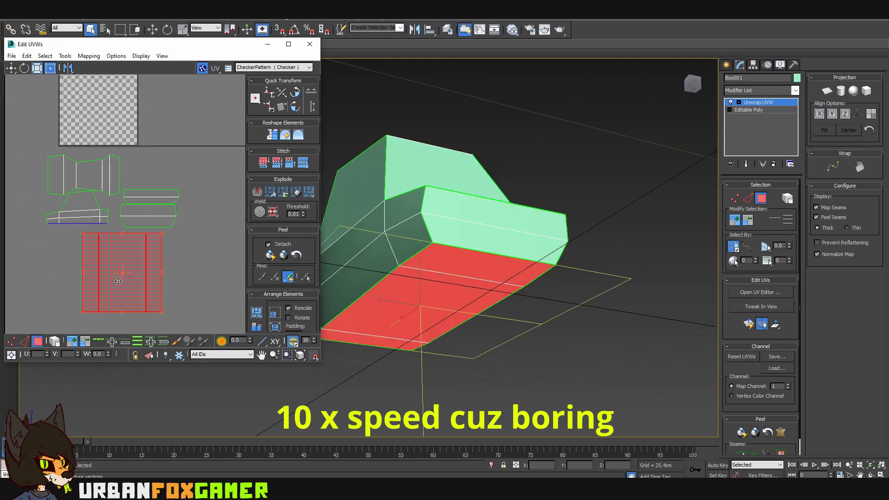
{"action": "left_click_drag", "start_coordinate": [145, 278], "coordinate": [77, 245]}
{"action": "middle_click_drag", "start_coordinate": [60, 211], "coordinate": [107, 258]}
{"action": "scroll", "coordinate": [69, 208], "scroll_direction": "up", "scroll_amount": 3}
{"action": "scroll", "coordinate": [110, 215], "scroll_direction": "down", "scroll_amount": 3}
{"action": "left_click", "coordinate": [120, 135]}
{"action": "key", "text": "ctrl+a"}
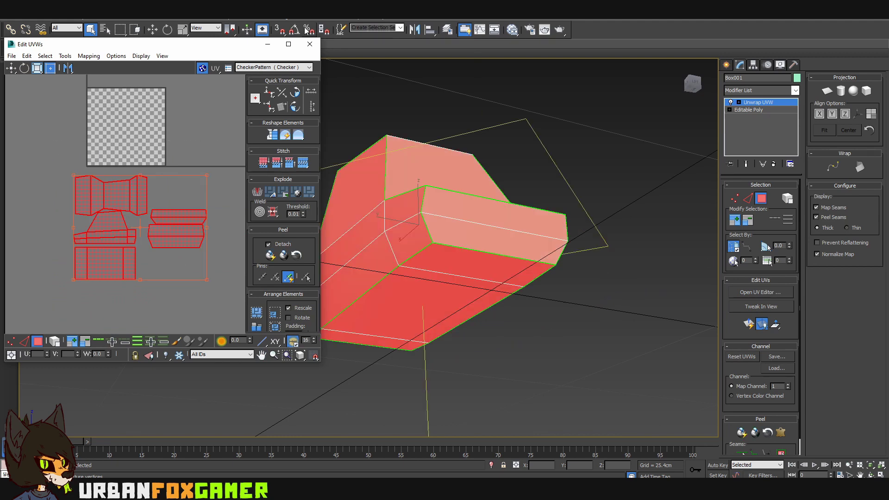
Close the UV editor and convert the car body to Editable Poly
{"action": "left_click", "coordinate": [310, 44]}
{"action": "middle_click_drag", "start_coordinate": [444, 172], "coordinate": [358, 228], "text": "alt"}
{"action": "scroll", "coordinate": [388, 153], "scroll_direction": "down", "scroll_amount": 5}
{"action": "scroll", "coordinate": [442, 251], "scroll_direction": "up", "scroll_amount": 6}
{"action": "scroll", "coordinate": [426, 259], "scroll_direction": "down", "scroll_amount": 4}
{"action": "right_click", "coordinate": [355, 263]}
{"action": "mouse_move", "coordinate": [433, 350]}
{"action": "left_click", "coordinate": [466, 358]}
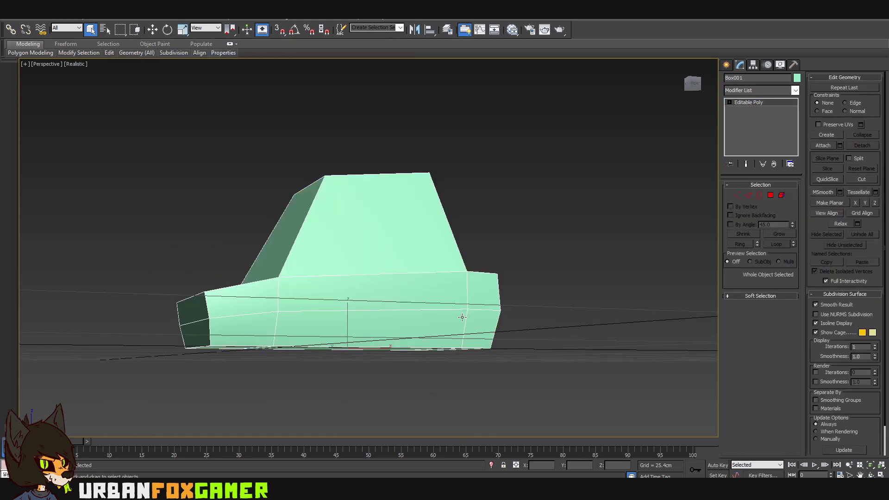
Create a standard cylinder beside the car for a wheel, about 2.8 cm in radius and 3 cm high
{"action": "scroll", "coordinate": [474, 261], "scroll_direction": "down", "scroll_amount": 4}
{"action": "left_click_drag", "start_coordinate": [693, 80], "coordinate": [706, 96]}
{"action": "left_click", "coordinate": [727, 66]}
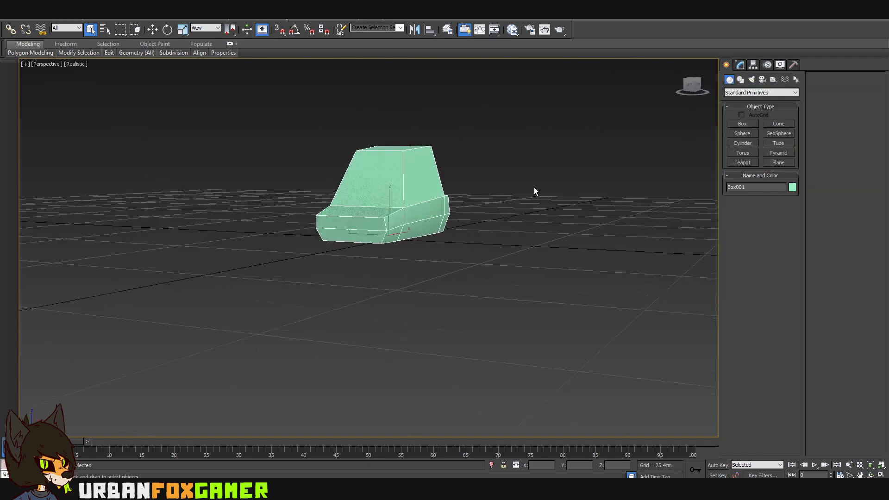
{"action": "middle_click_drag", "start_coordinate": [535, 191], "coordinate": [662, 114], "text": "alt"}
{"action": "scroll", "coordinate": [612, 182], "scroll_direction": "up", "scroll_amount": 4}
{"action": "mouse_move", "coordinate": [452, 217]}
{"action": "middle_mouse_down", "text": "alt"}
{"action": "mouse_move", "coordinate": [504, 209]}
{"action": "mouse_move", "coordinate": [492, 227]}
{"action": "mouse_move", "coordinate": [469, 217]}
{"action": "middle_mouse_up", "text": "alt"}
{"action": "middle_click_drag", "start_coordinate": [533, 206], "coordinate": [802, 116], "text": "alt"}
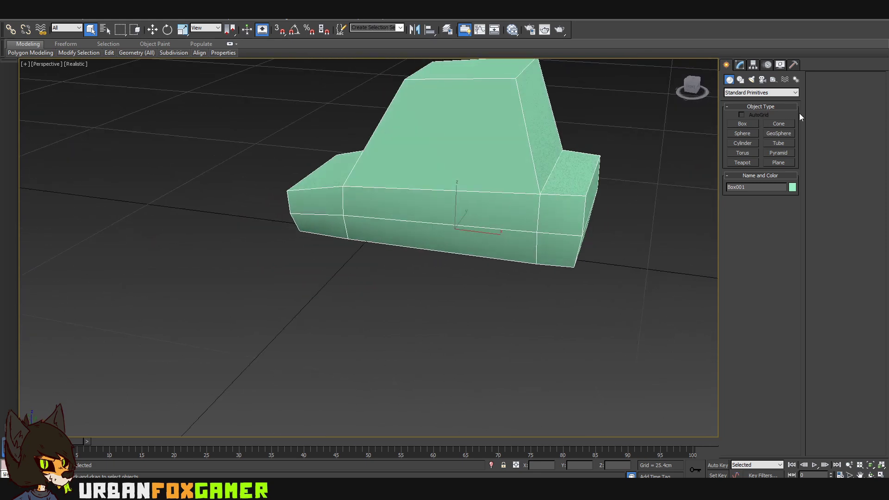
{"action": "left_click", "coordinate": [745, 144]}
{"action": "middle_click_drag", "start_coordinate": [556, 259], "coordinate": [449, 230], "text": "alt"}
{"action": "left_click_drag", "start_coordinate": [349, 264], "coordinate": [365, 280]}
{"action": "left_click", "coordinate": [370, 244]}
{"action": "middle_click_drag", "start_coordinate": [388, 256], "coordinate": [400, 268], "text": "alt"}
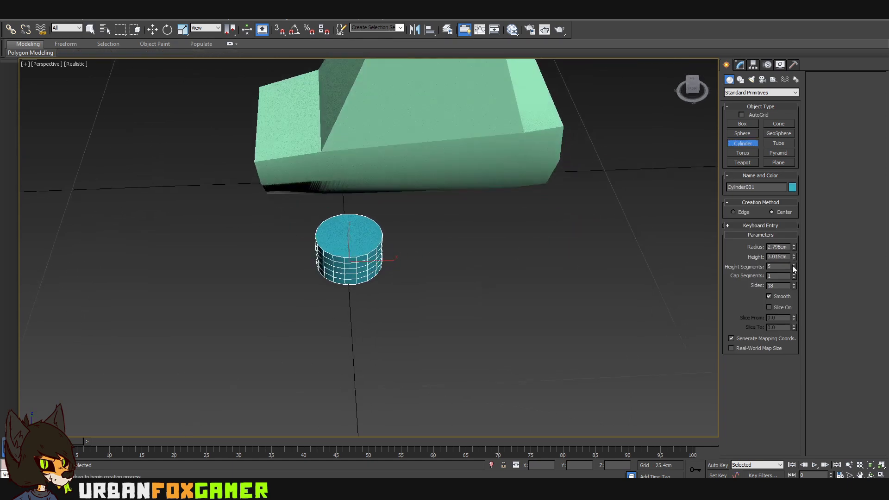
Set the cylinder's height segments to 1 and its sides to 5
{"action": "right_click", "coordinate": [794, 267]}
{"action": "middle_click_drag", "start_coordinate": [462, 278], "coordinate": [523, 283]}
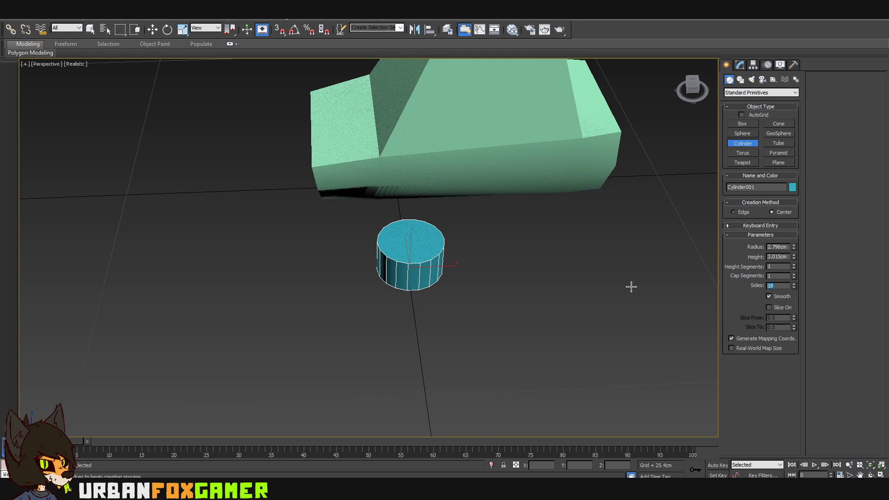
{"action": "type", "text": "5"}
{"action": "key", "text": "Return"}
{"action": "middle_click_drag", "start_coordinate": [596, 214], "coordinate": [472, 270], "text": "alt"}
{"action": "scroll", "coordinate": [435, 249], "scroll_direction": "up", "scroll_amount": 5}
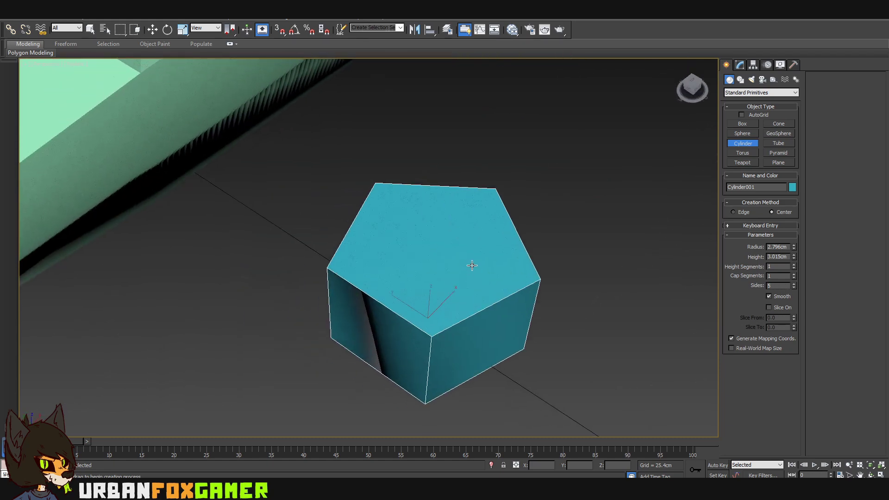
Convert the five-sided cylinder to Editable Poly
{"action": "scroll", "coordinate": [475, 290], "scroll_direction": "down", "scroll_amount": 6}
{"action": "scroll", "coordinate": [480, 308], "scroll_direction": "up", "scroll_amount": 2}
{"action": "middle_click_drag", "start_coordinate": [480, 309], "coordinate": [374, 223]}
{"action": "scroll", "coordinate": [425, 267], "scroll_direction": "up", "scroll_amount": 5}
{"action": "scroll", "coordinate": [644, 276], "scroll_direction": "down", "scroll_amount": 3}
{"action": "right_click", "coordinate": [373, 227]}
{"action": "right_click", "coordinate": [365, 219]}
{"action": "mouse_move", "coordinate": [431, 304]}
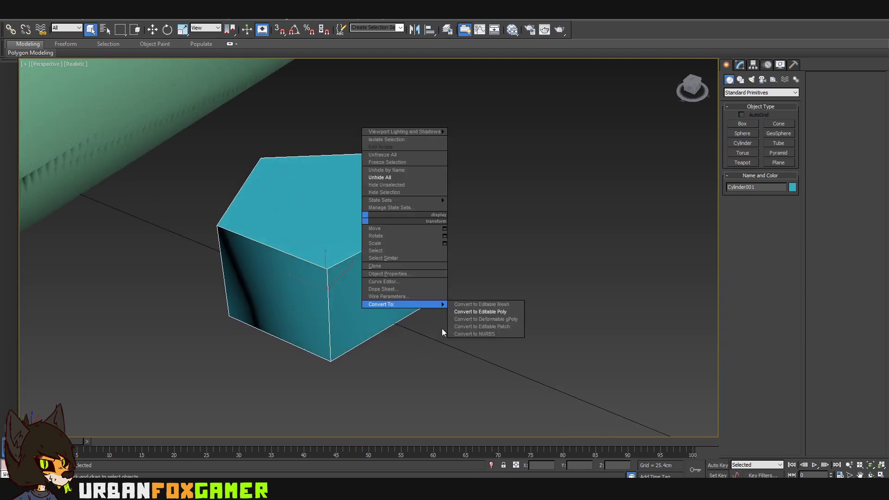
{"action": "left_click", "coordinate": [475, 312]}
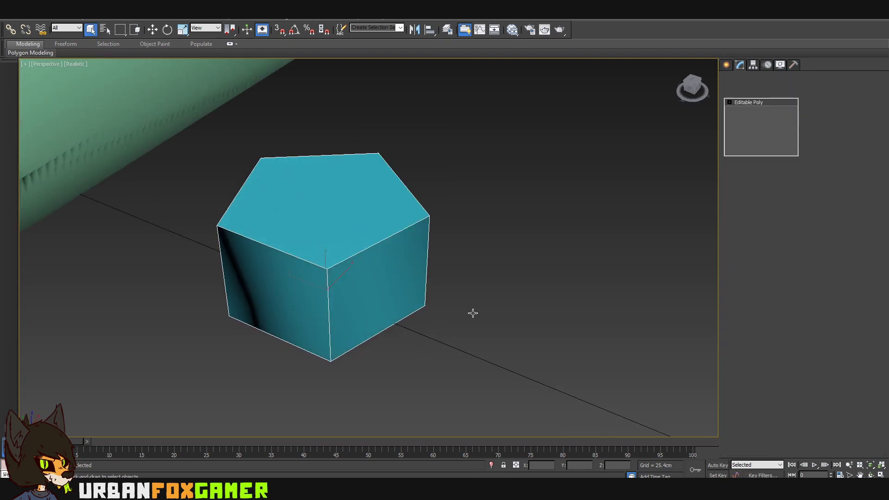
Add an Unwrap UVW modifier to the cylinder and open its UV editor in polygon selection mode
{"action": "left_click", "coordinate": [778, 91]}
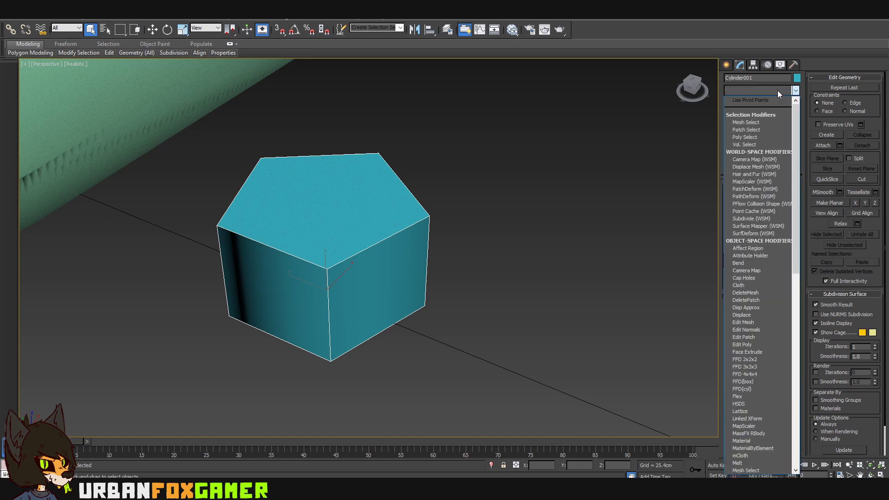
{"action": "key", "text": "u"}
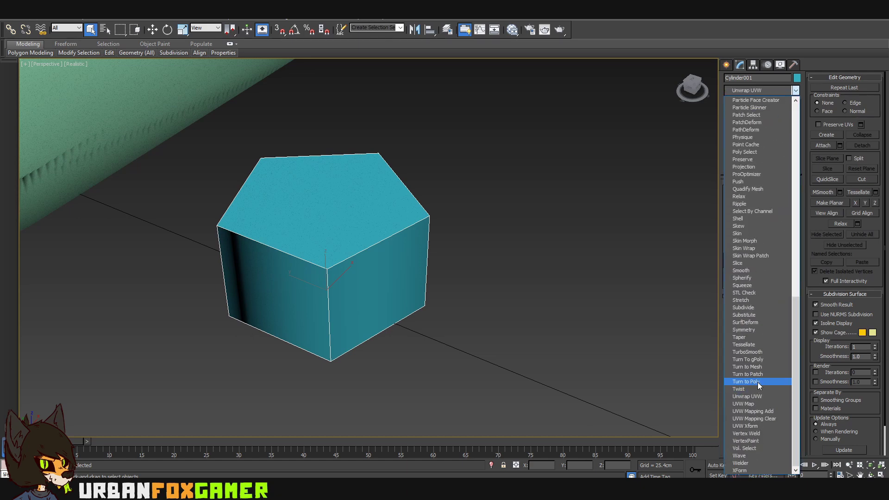
{"action": "left_click", "coordinate": [763, 397]}
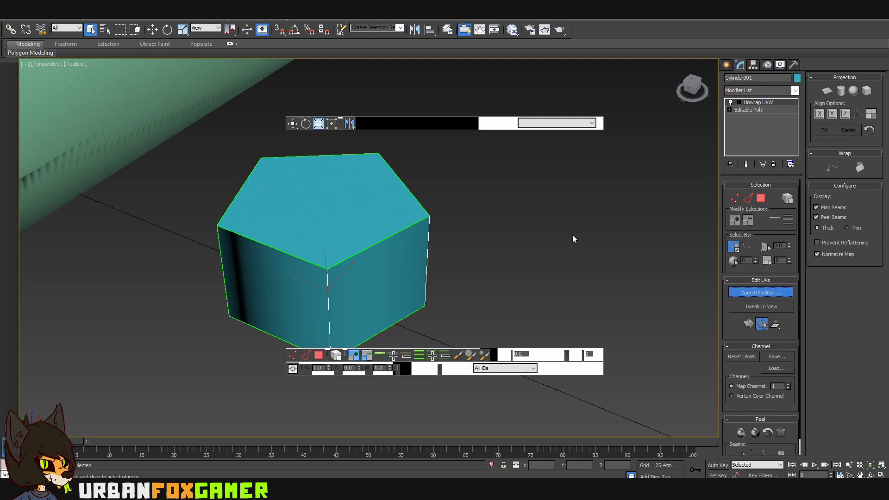
{"action": "left_click", "coordinate": [774, 289]}
{"action": "scroll", "coordinate": [580, 217], "scroll_direction": "down", "scroll_amount": 6}
{"action": "right_click", "coordinate": [538, 202]}
{"action": "left_click", "coordinate": [519, 171]}
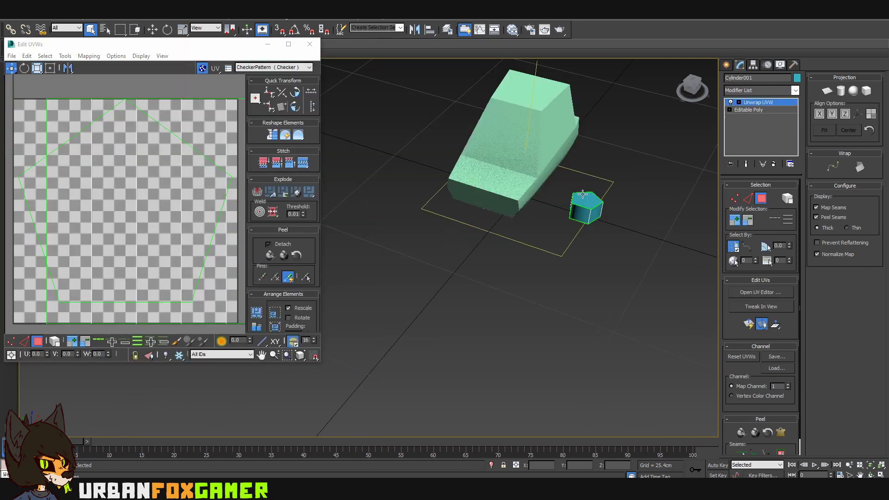
Select the cylinder's top and bottom caps and move their pentagon UVs beside the checker square
{"action": "left_click", "coordinate": [587, 208]}
{"action": "middle_click_drag", "start_coordinate": [593, 223], "coordinate": [605, 186], "text": "alt"}
{"action": "left_click", "coordinate": [589, 214], "text": "ctrl"}
{"action": "scroll", "coordinate": [222, 207], "scroll_direction": "down", "scroll_amount": 3}
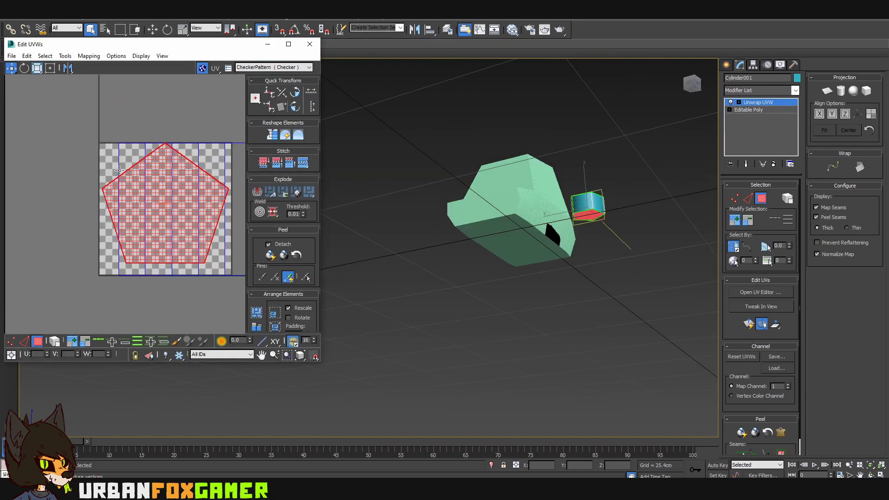
{"action": "left_click_drag", "start_coordinate": [128, 174], "coordinate": [1, 148]}
Select three alternate side strips of the cylinder, break them apart, and move them below the checker square
{"action": "middle_click_drag", "start_coordinate": [148, 194], "coordinate": [86, 157]}
{"action": "left_click", "coordinate": [61, 155]}
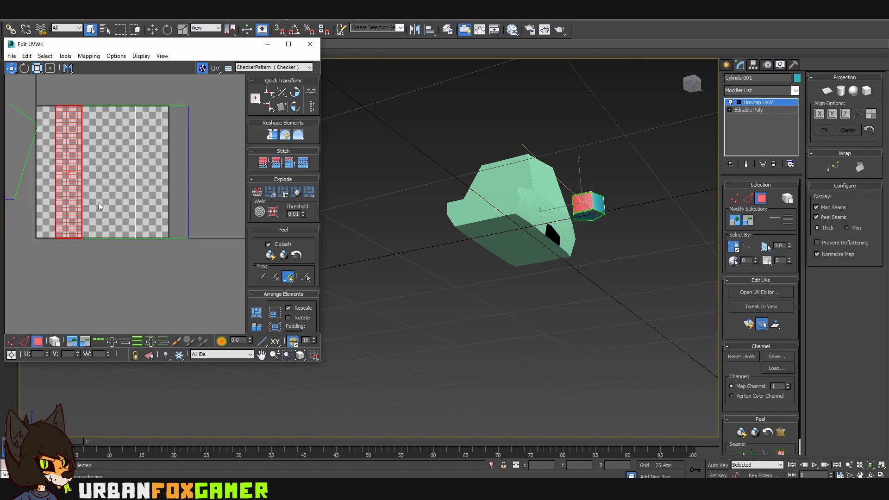
{"action": "left_click", "coordinate": [122, 185], "text": "ctrl"}
{"action": "left_click", "coordinate": [176, 181], "text": "ctrl"}
{"action": "right_click", "coordinate": [171, 180]}
{"action": "left_click", "coordinate": [155, 204]}
{"action": "left_click_drag", "start_coordinate": [174, 190], "coordinate": [170, 332]}
{"action": "mouse_move", "coordinate": [177, 222]}
{"action": "middle_mouse_down"}
{"action": "mouse_move", "coordinate": [183, 185]}
{"action": "mouse_move", "coordinate": [173, 216]}
{"action": "middle_mouse_up"}
Select the two remaining side strips and move them below the row of three strips
{"action": "left_click_drag", "start_coordinate": [189, 150], "coordinate": [81, 188]}
{"action": "middle_click_drag", "start_coordinate": [101, 188], "coordinate": [124, 129]}
{"action": "scroll", "coordinate": [125, 118], "scroll_direction": "down", "scroll_amount": 2}
{"action": "left_click_drag", "start_coordinate": [124, 118], "coordinate": [116, 284]}
{"action": "middle_click_drag", "start_coordinate": [124, 243], "coordinate": [141, 206]}
{"action": "left_click_drag", "start_coordinate": [133, 209], "coordinate": [131, 225]}
Switch to vertex selection, enable snapping, and stack one strip of the lower row exactly onto a strip of the upper row
{"action": "right_click", "coordinate": [129, 226]}
{"action": "left_click", "coordinate": [108, 206]}
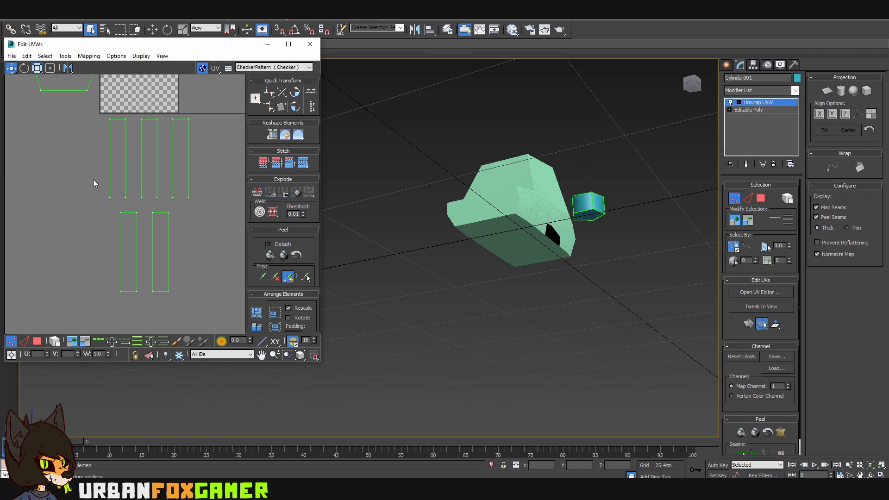
{"action": "scroll", "coordinate": [92, 187], "scroll_direction": "up", "scroll_amount": 1}
{"action": "left_click_drag", "start_coordinate": [159, 337], "coordinate": [158, 333]}
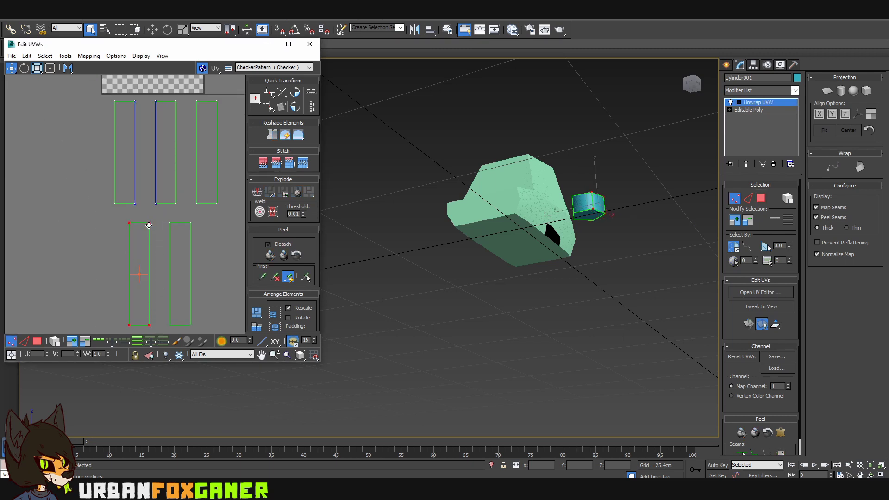
{"action": "left_click", "coordinate": [315, 356]}
{"action": "middle_click_drag", "start_coordinate": [103, 187], "coordinate": [107, 204]}
{"action": "middle_click_drag", "start_coordinate": [130, 132], "coordinate": [102, 209]}
{"action": "middle_click_drag", "start_coordinate": [117, 250], "coordinate": [135, 212]}
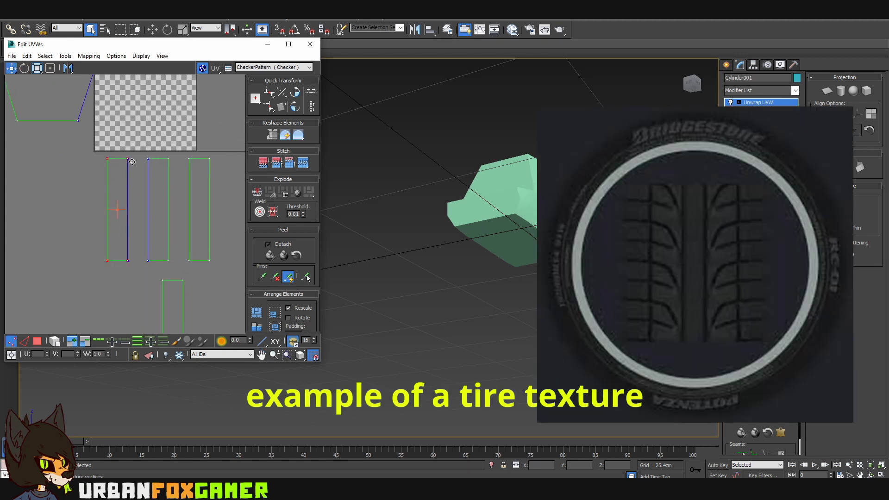
Snap the remaining lower strip and the upper strips onto one another so all five side strips overlap
{"action": "middle_click_drag", "start_coordinate": [134, 155], "coordinate": [155, 226]}
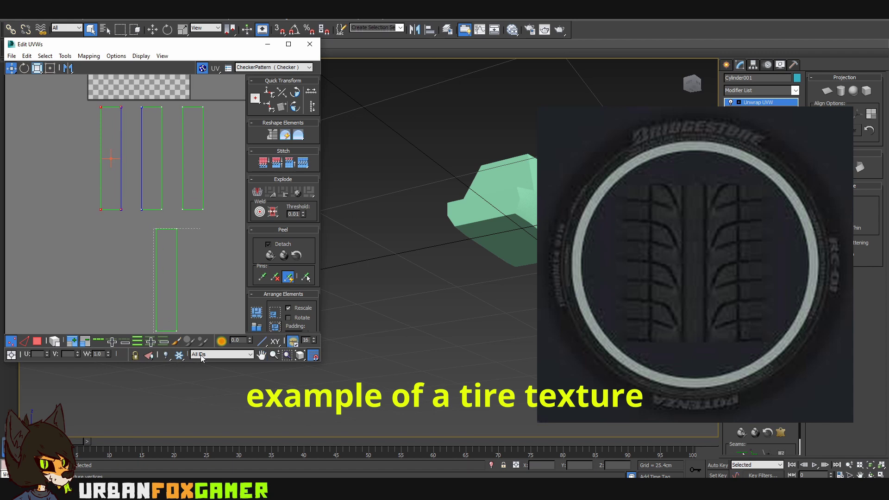
{"action": "left_click_drag", "start_coordinate": [201, 356], "coordinate": [201, 356]}
{"action": "middle_click_drag", "start_coordinate": [182, 261], "coordinate": [178, 303]}
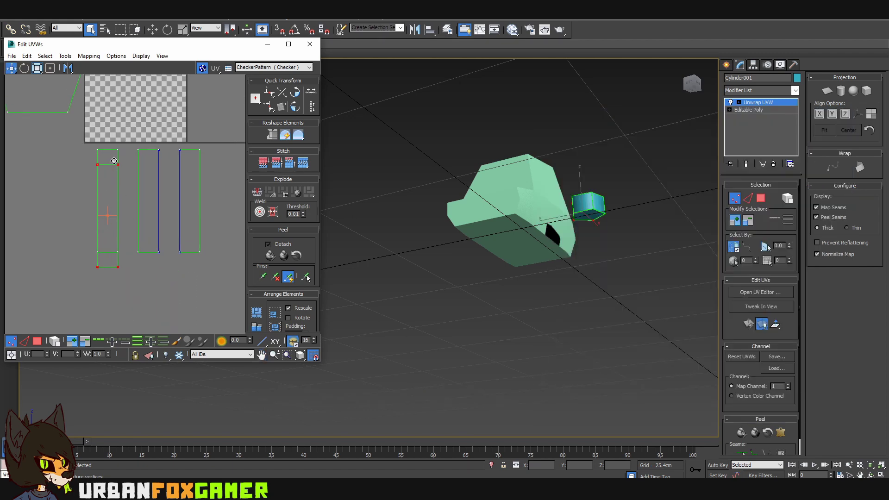
{"action": "left_click_drag", "start_coordinate": [122, 264], "coordinate": [156, 251]}
{"action": "middle_click_drag", "start_coordinate": [145, 208], "coordinate": [127, 240]}
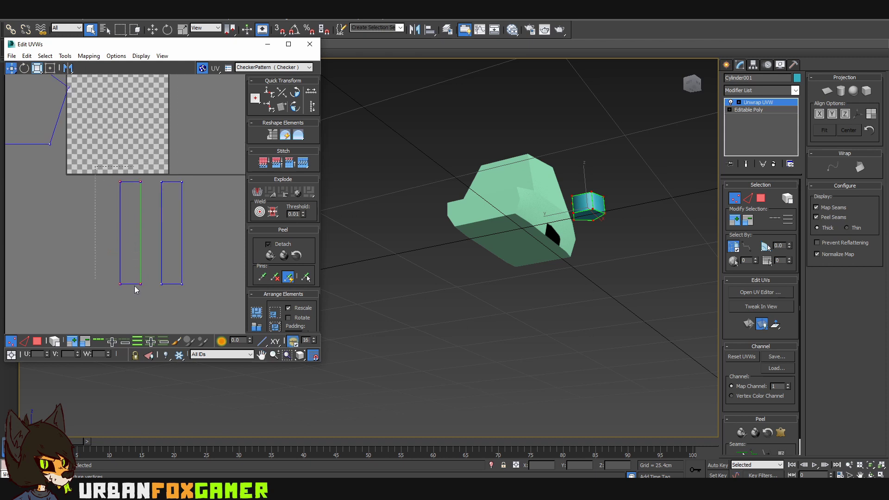
{"action": "left_click_drag", "start_coordinate": [151, 283], "coordinate": [182, 284]}
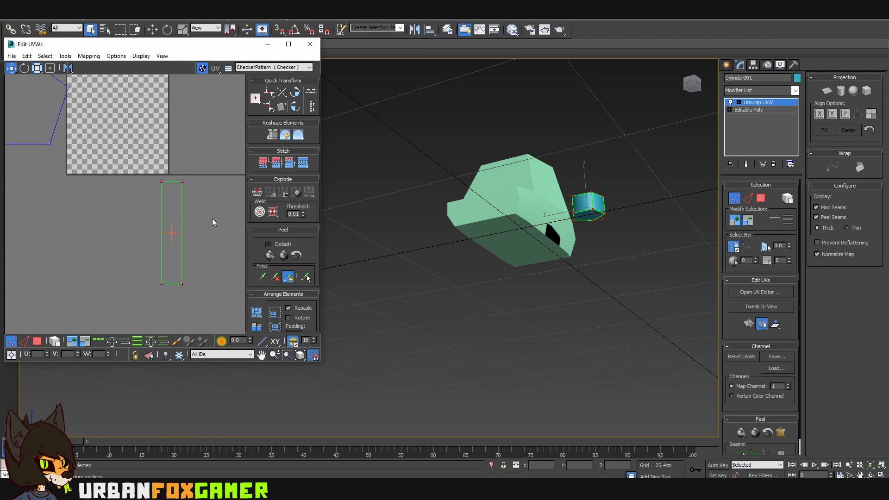
Switch to polygon selection, frame the wheel in the viewport, and display the checker pattern on it
{"action": "right_click", "coordinate": [190, 210]}
{"action": "left_click", "coordinate": [178, 176]}
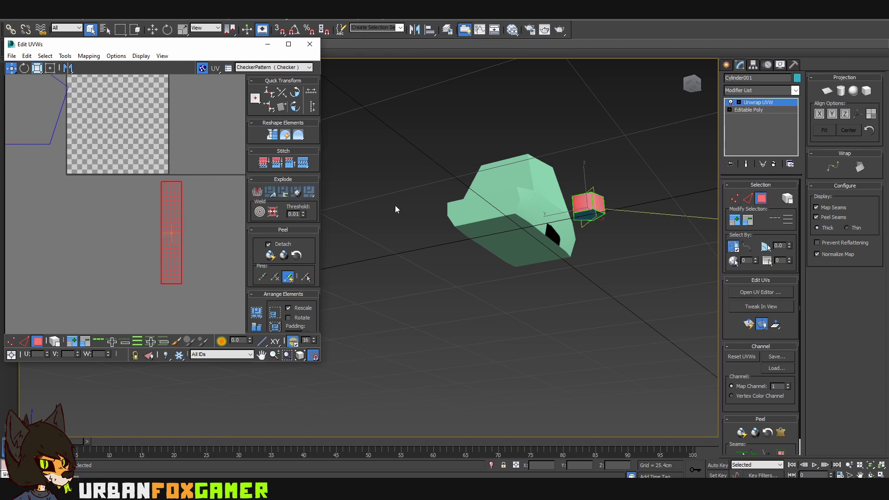
{"action": "key", "text": "z"}
{"action": "left_click", "coordinate": [404, 296]}
{"action": "middle_click_drag", "start_coordinate": [460, 290], "coordinate": [513, 285]}
{"action": "left_click", "coordinate": [291, 74]}
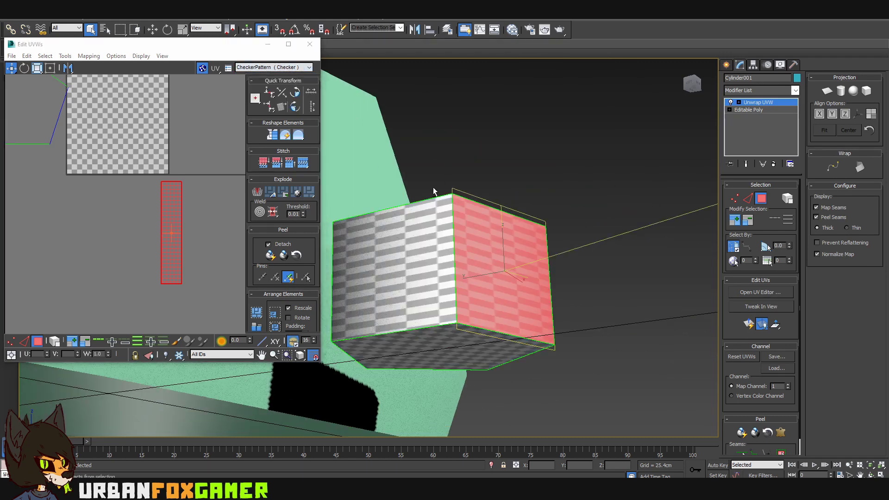
{"action": "middle_click_drag", "start_coordinate": [429, 194], "coordinate": [338, 201], "text": "alt"}
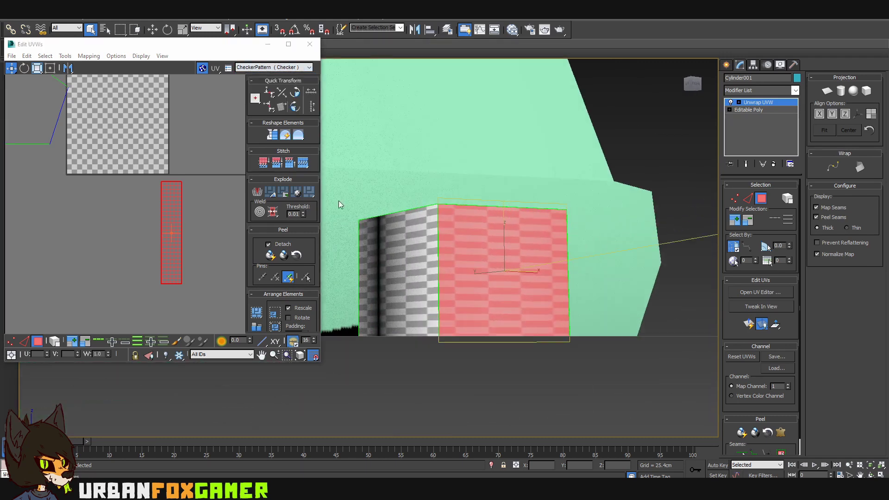
Turn off snapping and use Freeform to reshape the stacked side strips into a roughly square island directly below the pentagon cap
{"action": "left_click", "coordinate": [315, 358]}
{"action": "left_click", "coordinate": [169, 220]}
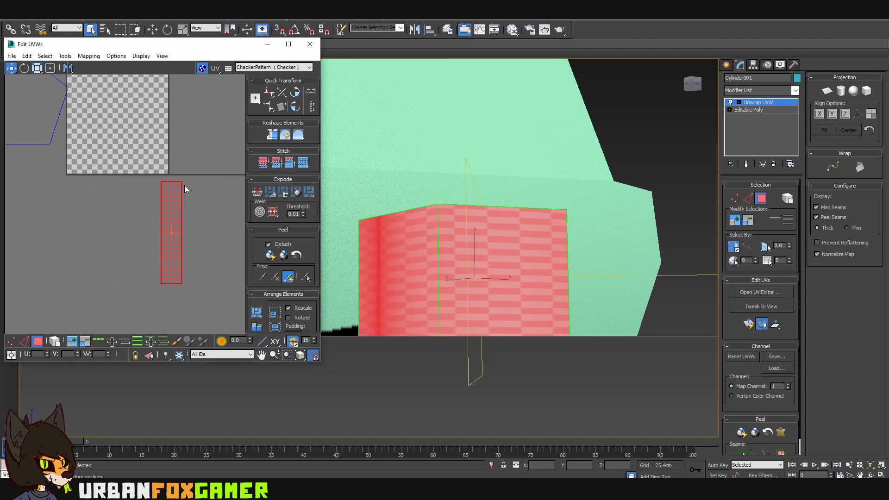
{"action": "left_click_drag", "start_coordinate": [162, 198], "coordinate": [131, 167]}
{"action": "left_click", "coordinate": [50, 68]}
{"action": "left_click_drag", "start_coordinate": [150, 256], "coordinate": [184, 205]}
{"action": "middle_click_drag", "start_coordinate": [162, 202], "coordinate": [173, 234]}
{"action": "left_click_drag", "start_coordinate": [179, 207], "coordinate": [51, 203]}
{"action": "middle_click_drag", "start_coordinate": [51, 203], "coordinate": [95, 211]}
{"action": "left_click_drag", "start_coordinate": [94, 211], "coordinate": [84, 205]}
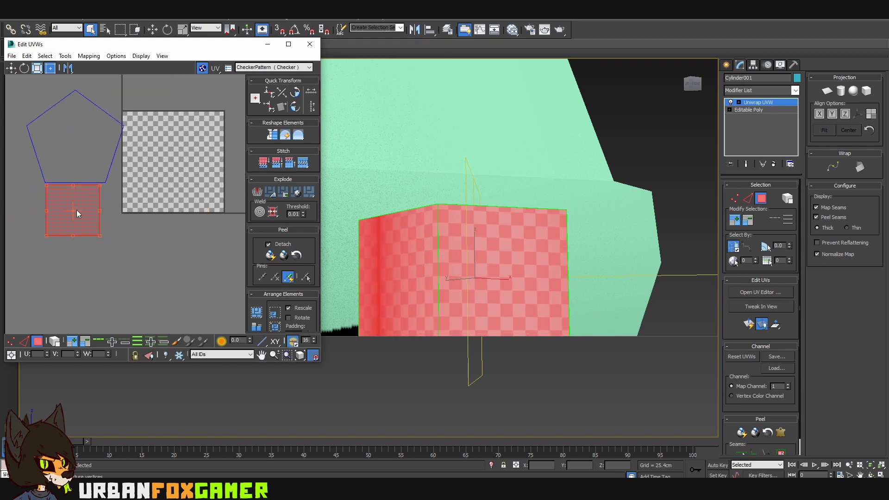
{"action": "left_click_drag", "start_coordinate": [99, 234], "coordinate": [105, 241]}
Select the wheel's bottom cap and shrink its UVs to a small pentagon between the side island and the checker square
{"action": "scroll", "coordinate": [428, 278], "scroll_direction": "down", "scroll_amount": 5}
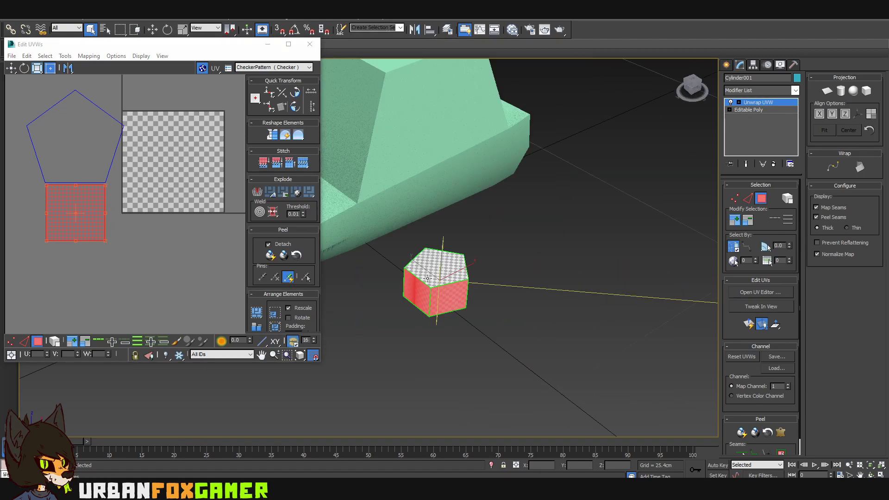
{"action": "left_click", "coordinate": [453, 253]}
{"action": "middle_click_drag", "start_coordinate": [453, 254], "coordinate": [562, 233], "text": "alt"}
{"action": "left_click_drag", "start_coordinate": [88, 148], "coordinate": [169, 246]}
{"action": "left_click_drag", "start_coordinate": [204, 280], "coordinate": [122, 183]}
{"action": "scroll", "coordinate": [120, 187], "scroll_direction": "up", "scroll_amount": 3}
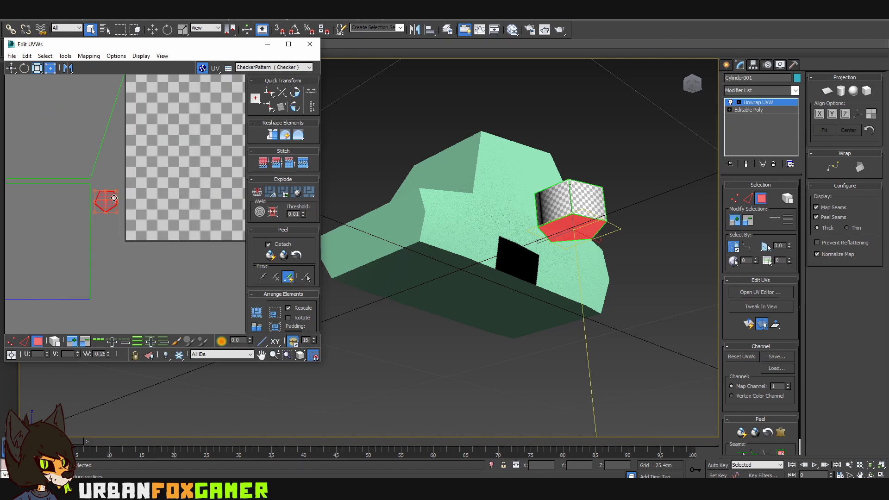
Examine the checker pattern on the wheel's sides and caps and the resulting UV layout
{"action": "middle_click_drag", "start_coordinate": [540, 201], "coordinate": [563, 266], "text": "alt"}
{"action": "scroll", "coordinate": [123, 159], "scroll_direction": "down", "scroll_amount": 1}
{"action": "middle_click_drag", "start_coordinate": [120, 235], "coordinate": [140, 277]}
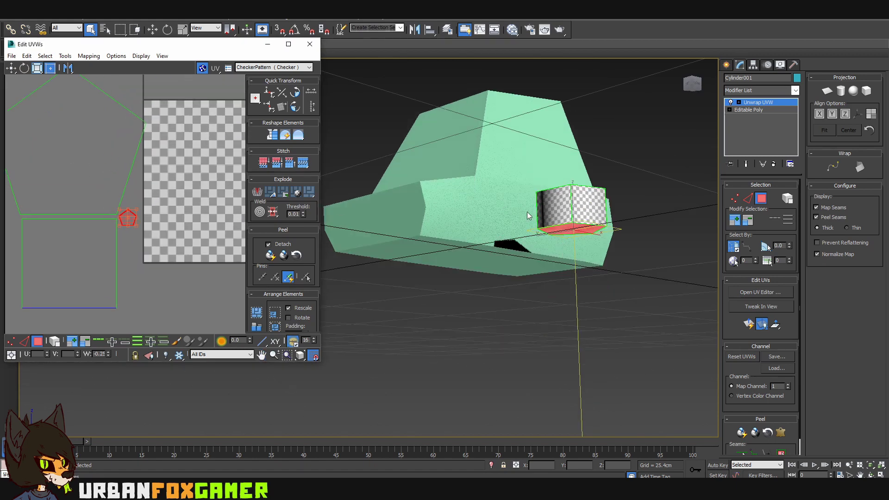
{"action": "middle_click_drag", "start_coordinate": [535, 225], "coordinate": [475, 324], "text": "alt"}
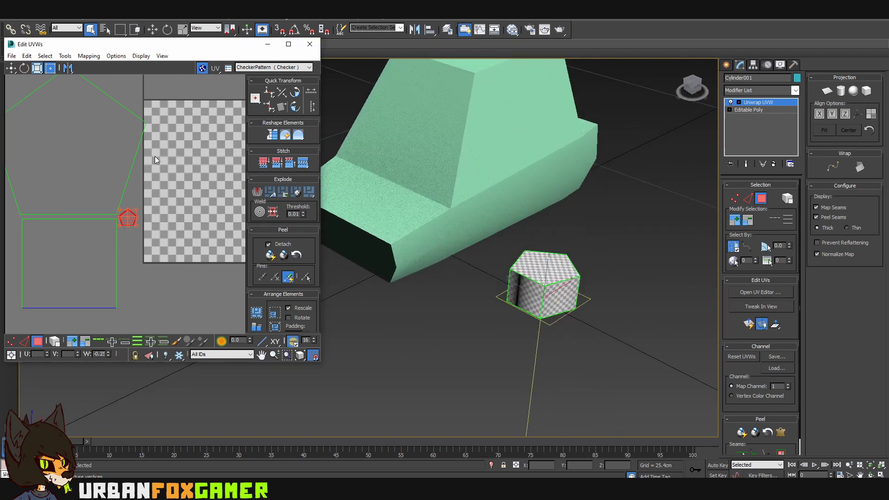
{"action": "scroll", "coordinate": [108, 211], "scroll_direction": "up", "scroll_amount": 2}
{"action": "scroll", "coordinate": [458, 241], "scroll_direction": "down", "scroll_amount": 5}
{"action": "middle_click_drag", "start_coordinate": [486, 241], "coordinate": [493, 228], "text": "alt"}
{"action": "scroll", "coordinate": [494, 228], "scroll_direction": "up", "scroll_amount": 5}
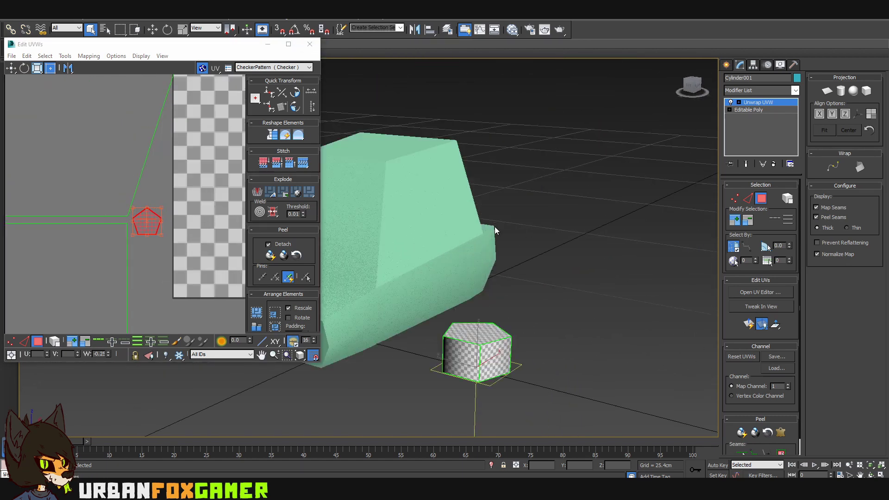
{"action": "middle_click_drag", "start_coordinate": [457, 327], "coordinate": [486, 232]}
Close the UV editor and convert the unwrapped wheel to Editable Poly
{"action": "left_click", "coordinate": [310, 44]}
{"action": "scroll", "coordinate": [479, 221], "scroll_direction": "up", "scroll_amount": 8}
{"action": "middle_click_drag", "start_coordinate": [436, 252], "coordinate": [467, 232]}
{"action": "right_click", "coordinate": [458, 219]}
{"action": "mouse_move", "coordinate": [519, 305]}
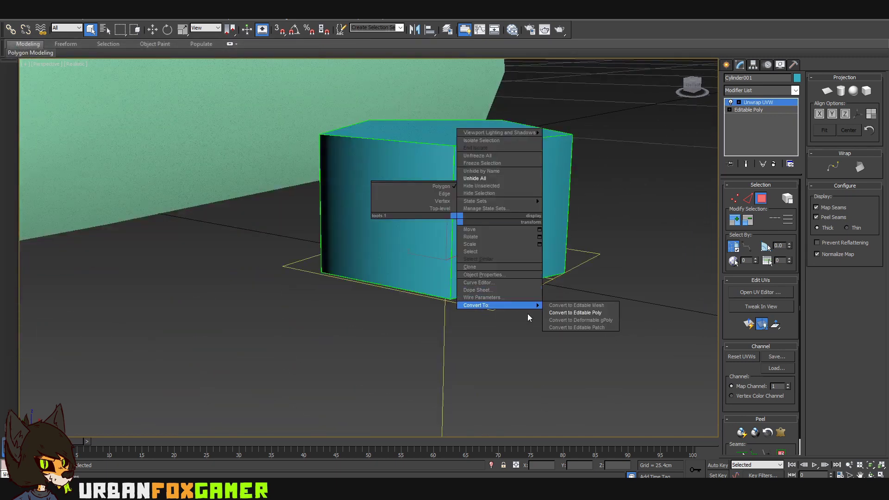
{"action": "left_click", "coordinate": [569, 317]}
Turn on angle snap and rotate the wheel so it stands upright with its pentagon cap facing sideways
{"action": "scroll", "coordinate": [566, 318], "scroll_direction": "down", "scroll_amount": 6}
{"action": "key", "text": "e"}
{"action": "middle_click_drag", "start_coordinate": [490, 312], "coordinate": [521, 338]}
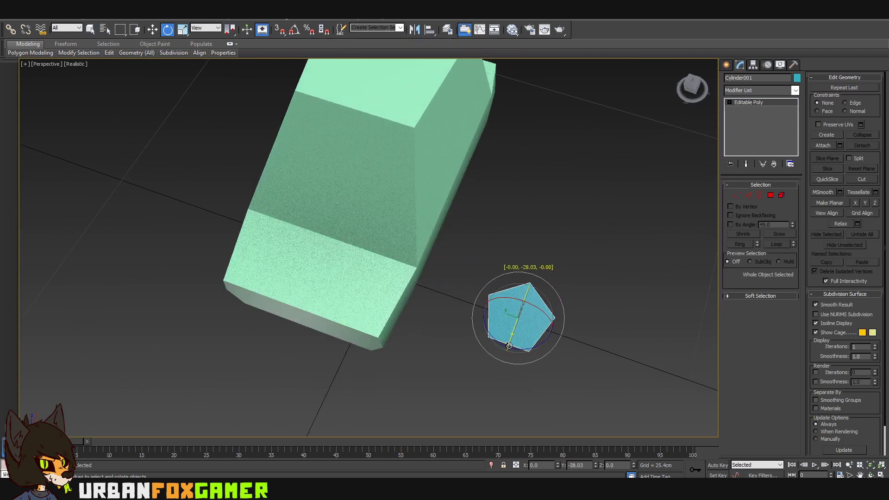
{"action": "left_click", "coordinate": [295, 30]}
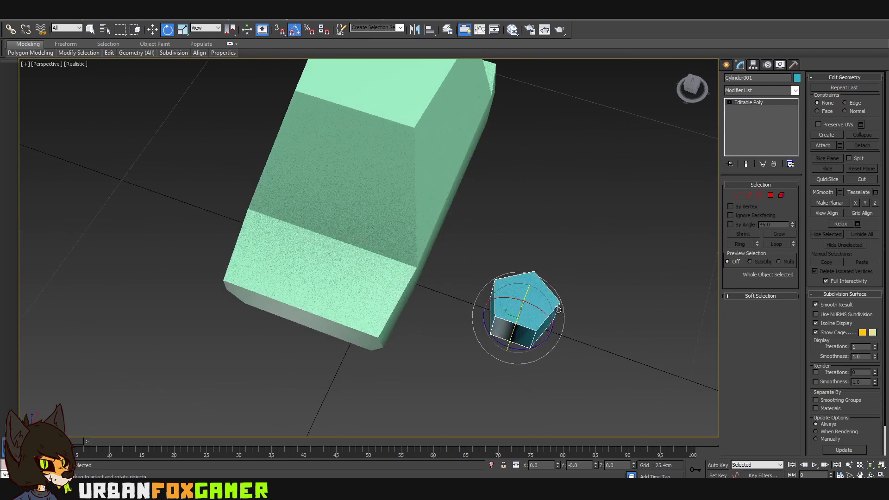
{"action": "left_click_drag", "start_coordinate": [518, 313], "coordinate": [541, 347]}
{"action": "middle_click_drag", "start_coordinate": [541, 346], "coordinate": [532, 314], "text": "alt"}
Move the upright wheel against the side of the car near the front and frame it in the front view
{"action": "key", "text": "w"}
{"action": "left_click_drag", "start_coordinate": [511, 314], "coordinate": [384, 304]}
{"action": "middle_click_drag", "start_coordinate": [384, 303], "coordinate": [346, 301], "text": "alt"}
{"action": "key", "text": "alt+w"}
{"action": "middle_click", "coordinate": [533, 186]}
{"action": "key", "text": "alt+w"}
{"action": "scroll", "coordinate": [529, 240], "scroll_direction": "up", "scroll_amount": 2}
{"action": "middle_click_drag", "start_coordinate": [370, 266], "coordinate": [389, 298]}
Enlarge the wheel slightly in the front view with uniform scaling in the view plane
{"action": "key", "text": "e"}
{"action": "key", "text": "r"}
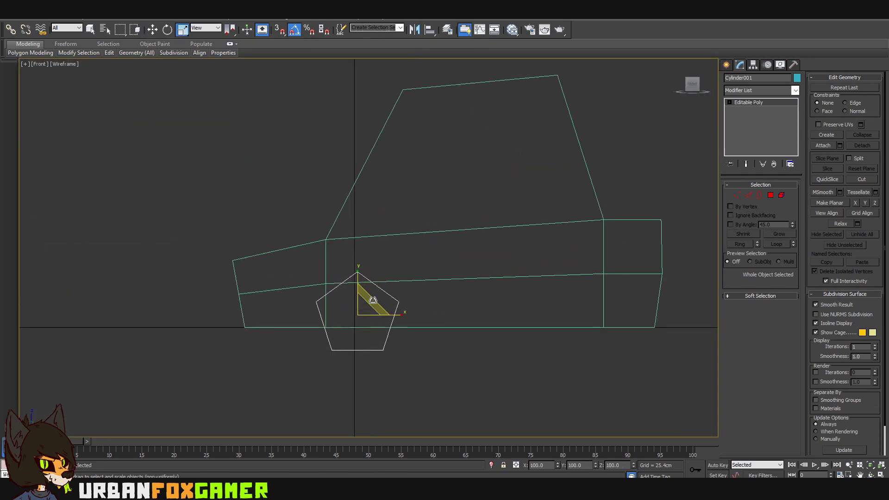
{"action": "mouse_move", "coordinate": [372, 300]}
{"action": "left_mouse_down"}
{"action": "mouse_move", "coordinate": [405, 276]}
{"action": "mouse_move", "coordinate": [369, 307]}
{"action": "mouse_move", "coordinate": [395, 290]}
{"action": "mouse_move", "coordinate": [389, 301]}
{"action": "mouse_move", "coordinate": [378, 298]}
{"action": "mouse_move", "coordinate": [385, 302]}
{"action": "left_mouse_up"}
{"action": "middle_click_drag", "start_coordinate": [384, 302], "coordinate": [369, 274]}
{"action": "middle_click_drag", "start_coordinate": [448, 232], "coordinate": [466, 253]}
Reselect the wheel, shift it under the front of the car, and scale its diameter down to about 82%
{"action": "left_click", "coordinate": [447, 238]}
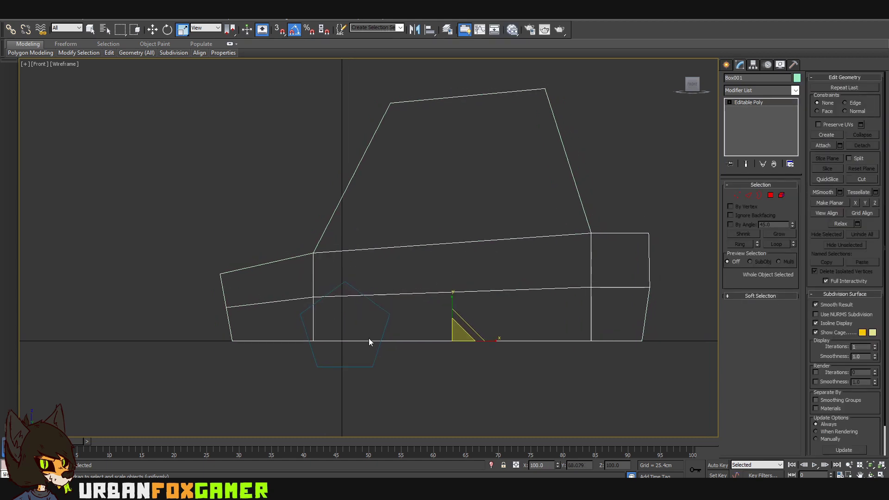
{"action": "middle_click_drag", "start_coordinate": [342, 313], "coordinate": [377, 312]}
{"action": "left_click_drag", "start_coordinate": [390, 377], "coordinate": [355, 353]}
{"action": "key", "text": "w"}
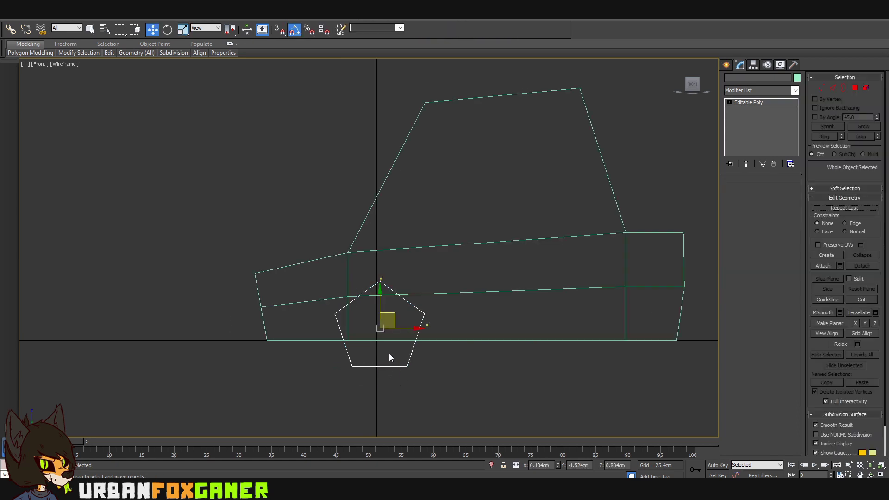
{"action": "left_click_drag", "start_coordinate": [390, 312], "coordinate": [343, 324]}
{"action": "key", "text": "e"}
{"action": "key", "text": "r"}
Lower the car body's hood-to-trunk line vertices slightly and pull the rear-end vertices inward by about 0.49 cm
{"action": "left_click", "coordinate": [593, 129]}
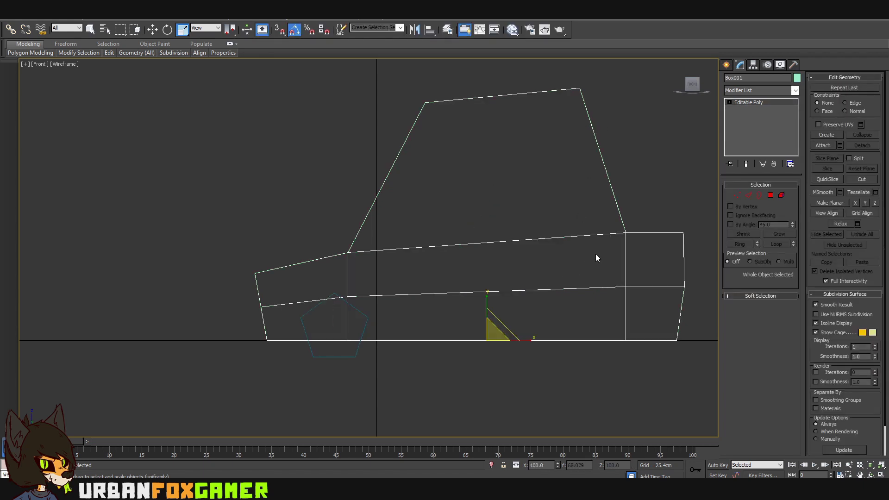
{"action": "left_click", "coordinate": [737, 195]}
{"action": "left_click_drag", "start_coordinate": [180, 240], "coordinate": [367, 292]}
{"action": "left_click_drag", "start_coordinate": [615, 204], "coordinate": [719, 262], "text": "ctrl"}
{"action": "left_click_drag", "start_coordinate": [487, 233], "coordinate": [482, 233]}
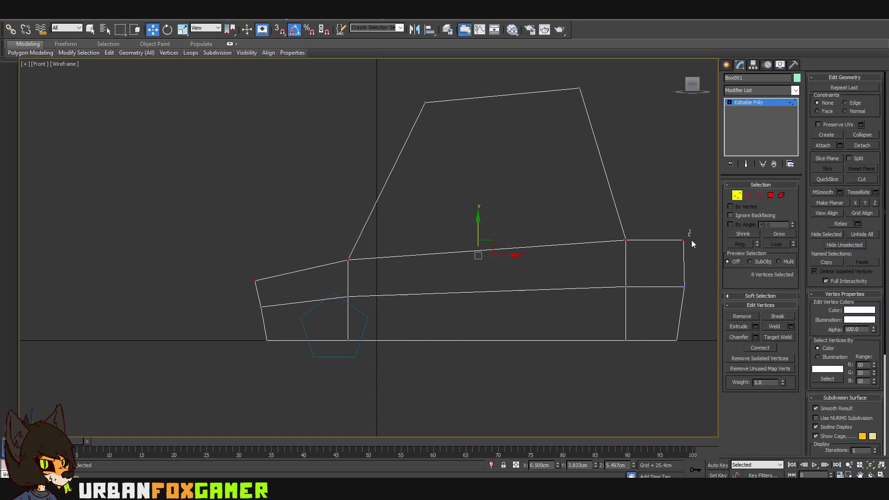
{"action": "left_click_drag", "start_coordinate": [709, 290], "coordinate": [703, 290]}
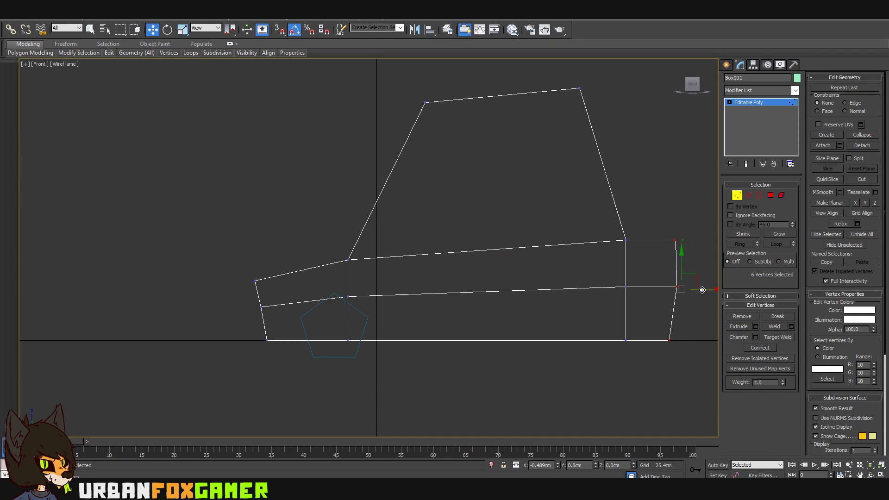
{"action": "left_click", "coordinate": [737, 195]}
Select the wheel and narrow its thickness to about 77% in the perspective view
{"action": "left_click", "coordinate": [359, 339]}
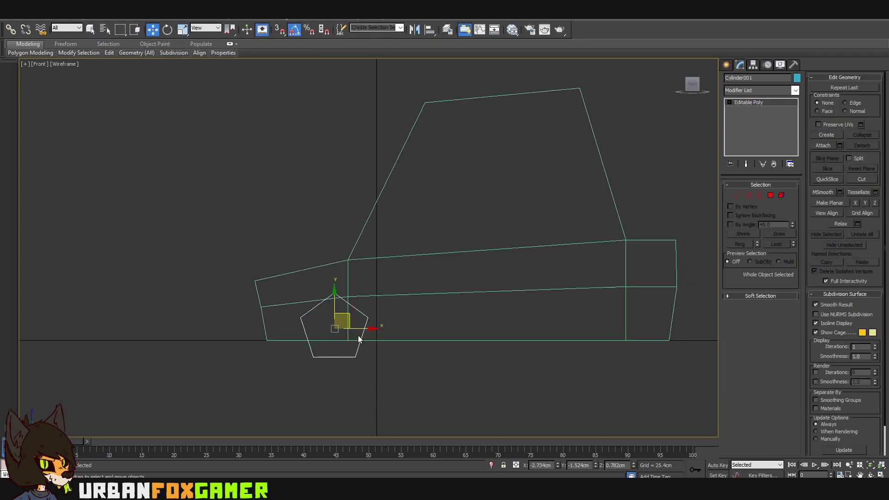
{"action": "key", "text": "alt+w"}
{"action": "right_click", "coordinate": [422, 377]}
{"action": "key", "text": "alt+w"}
{"action": "middle_click_drag", "start_coordinate": [515, 363], "coordinate": [454, 322], "text": "alt"}
{"action": "scroll", "coordinate": [468, 368], "scroll_direction": "up", "scroll_amount": 5}
{"action": "scroll", "coordinate": [432, 300], "scroll_direction": "down", "scroll_amount": 5}
{"action": "key", "text": "e"}
{"action": "key", "text": "r"}
{"action": "middle_click_drag", "start_coordinate": [385, 389], "coordinate": [472, 333]}
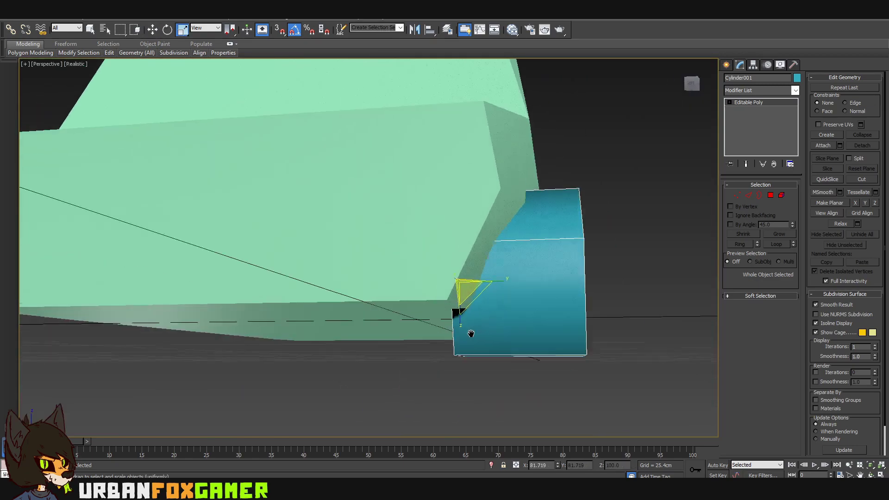
{"action": "left_click_drag", "start_coordinate": [509, 277], "coordinate": [491, 279]}
{"action": "middle_click_drag", "start_coordinate": [491, 278], "coordinate": [486, 302], "text": "alt"}
Try rotating the narrowed wheel and undo the rotation
{"action": "key", "text": "e"}
{"action": "left_click_drag", "start_coordinate": [501, 268], "coordinate": [501, 286]}
{"action": "middle_click_drag", "start_coordinate": [501, 286], "coordinate": [405, 285], "text": "alt"}
{"action": "key", "text": "ctrl+z"}
{"action": "scroll", "coordinate": [510, 291], "scroll_direction": "down", "scroll_amount": 5}
{"action": "key", "text": "ctrl+z"}
Nudge the front wheel sideways along X in the front view to refine its position
{"action": "key", "text": "alt+w"}
{"action": "middle_click", "coordinate": [532, 191]}
{"action": "key", "text": "alt+w"}
{"action": "scroll", "coordinate": [474, 228], "scroll_direction": "up", "scroll_amount": 2}
{"action": "key", "text": "w"}
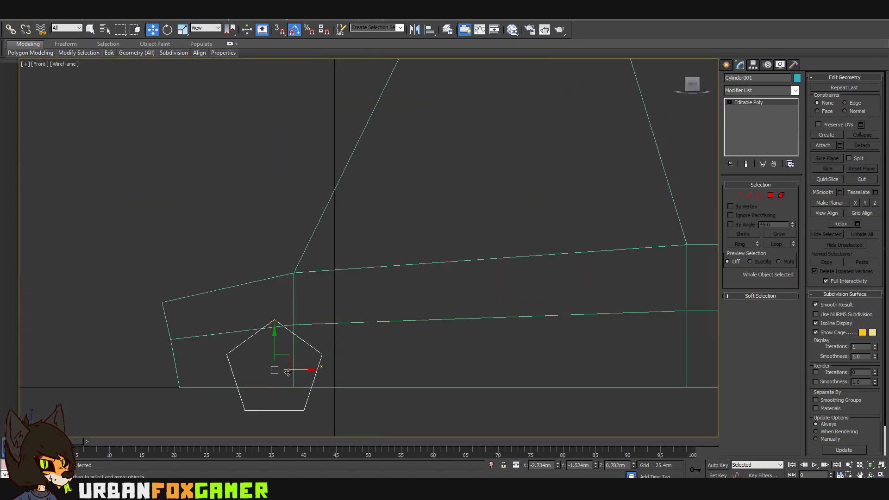
{"action": "left_click_drag", "start_coordinate": [303, 370], "coordinate": [297, 370]}
Make one copy of the front wheel and place it at the rear of the car along X
{"action": "key", "text": "e"}
{"action": "key", "text": "r"}
{"action": "scroll", "coordinate": [294, 357], "scroll_direction": "down", "scroll_amount": 2}
{"action": "middle_click_drag", "start_coordinate": [294, 358], "coordinate": [262, 327]}
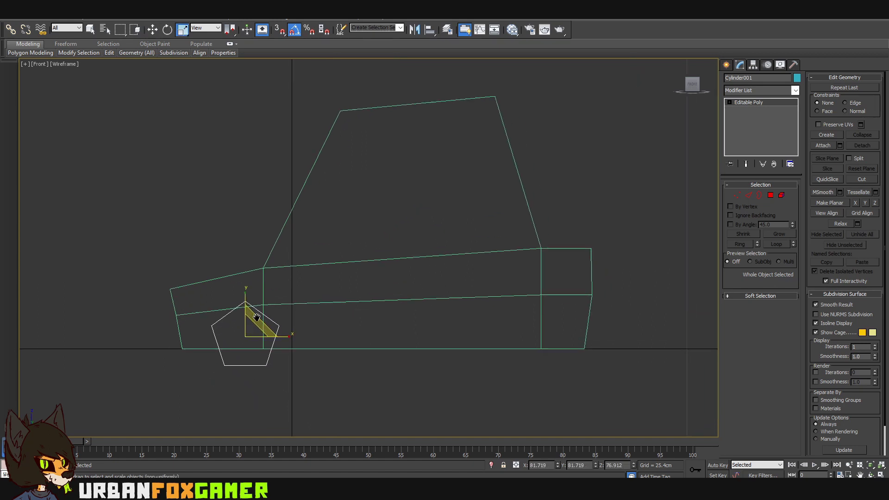
{"action": "left_click_drag", "start_coordinate": [276, 337], "coordinate": [560, 337]}
{"action": "key", "text": "w"}
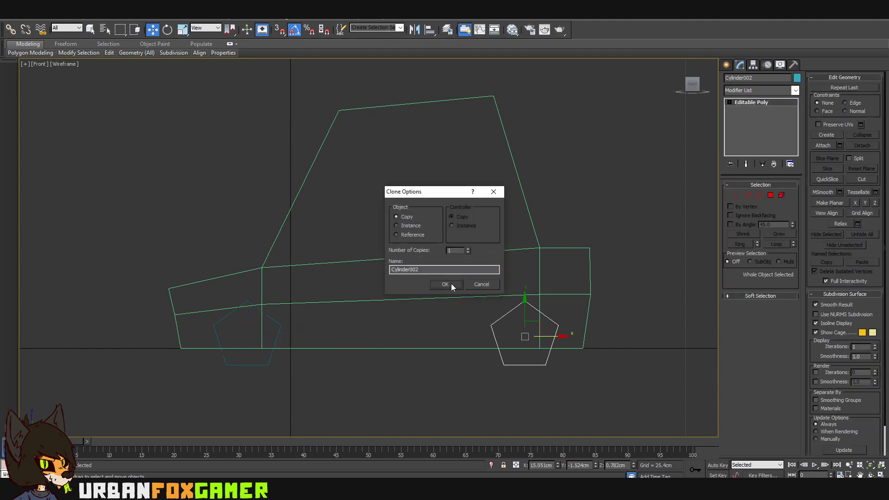
{"action": "left_click", "coordinate": [445, 284]}
Make one copy of the rear wheel rotated 90° about the vertical axis
{"action": "key", "text": "alt+w"}
{"action": "key", "text": "alt+w"}
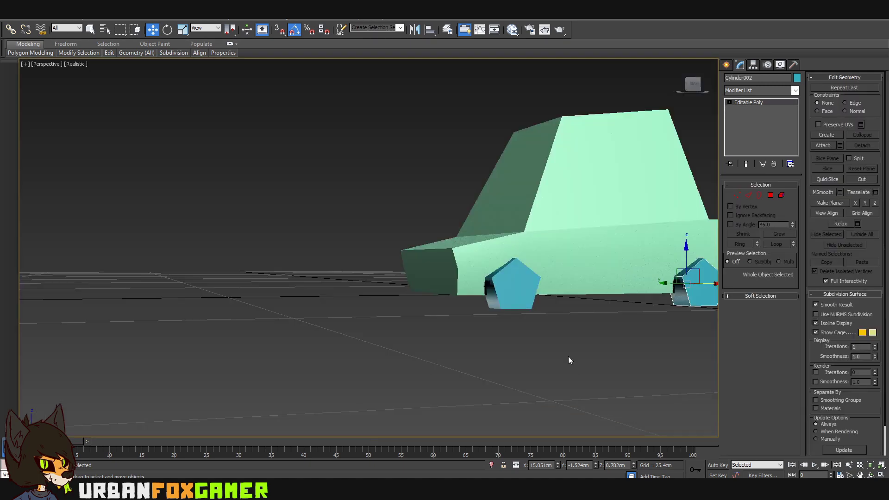
{"action": "middle_click_drag", "start_coordinate": [568, 360], "coordinate": [543, 318]}
{"action": "key", "text": "q"}
{"action": "middle_click_drag", "start_coordinate": [570, 239], "coordinate": [461, 359]}
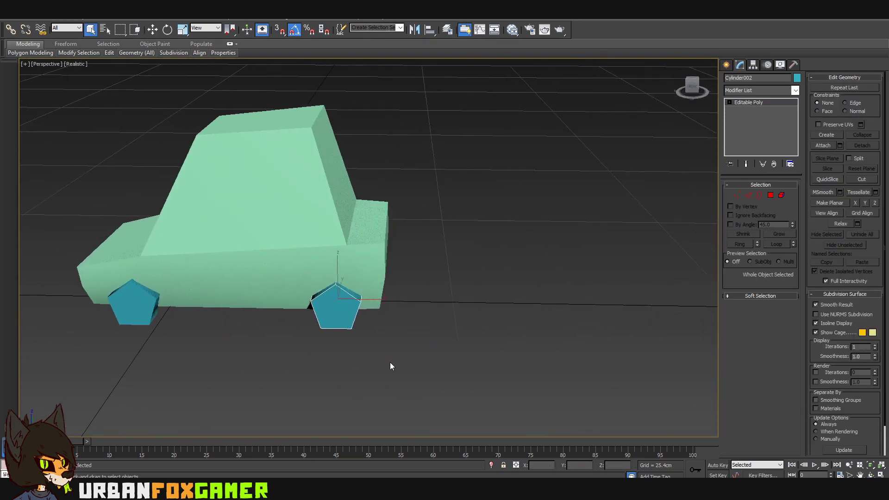
{"action": "key", "text": "e"}
{"action": "left_click_drag", "start_coordinate": [385, 306], "coordinate": [394, 319], "text": "shift"}
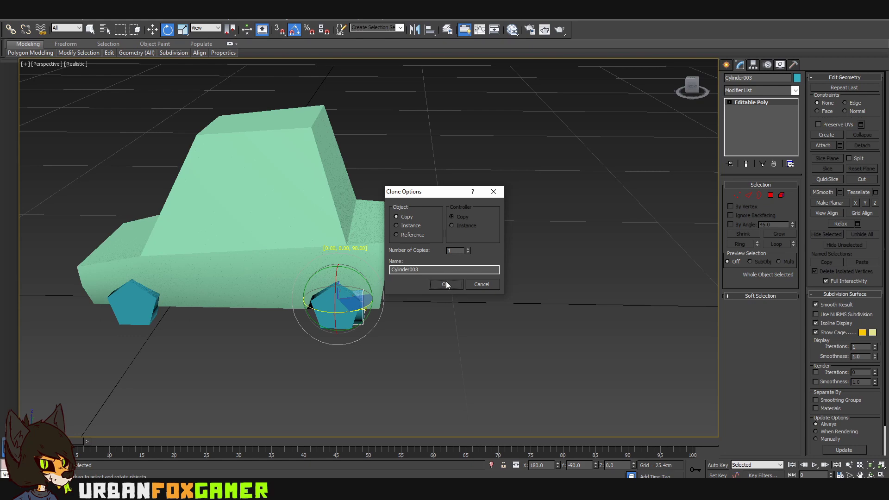
{"action": "left_click", "coordinate": [447, 284]}
Move the rotated copy out behind the car and scale it down to a thin exhaust pipe
{"action": "mouse_move", "coordinate": [420, 313]}
{"action": "middle_mouse_down", "text": "alt"}
{"action": "mouse_move", "coordinate": [345, 361]}
{"action": "mouse_move", "coordinate": [336, 355]}
{"action": "middle_mouse_up", "text": "alt"}
{"action": "key", "text": "w"}
{"action": "left_click_drag", "start_coordinate": [358, 293], "coordinate": [416, 296]}
{"action": "middle_click_drag", "start_coordinate": [417, 296], "coordinate": [403, 283], "text": "alt"}
{"action": "scroll", "coordinate": [447, 303], "scroll_direction": "up", "scroll_amount": 5}
{"action": "key", "text": "r"}
{"action": "left_click_drag", "start_coordinate": [317, 277], "coordinate": [446, 371]}
{"action": "middle_click_drag", "start_coordinate": [445, 368], "coordinate": [330, 281], "text": "alt"}
Move the thin pipe across to the far side of the car's rear end
{"action": "key", "text": "w"}
{"action": "left_click_drag", "start_coordinate": [279, 259], "coordinate": [495, 267]}
{"action": "middle_click_drag", "start_coordinate": [495, 266], "coordinate": [440, 342], "text": "alt"}
{"action": "middle_click_drag", "start_coordinate": [489, 291], "coordinate": [716, 209], "text": "alt"}
Delete the cap polygon at one end of the exhaust pipe and leave polygon editing
{"action": "left_click", "coordinate": [771, 195]}
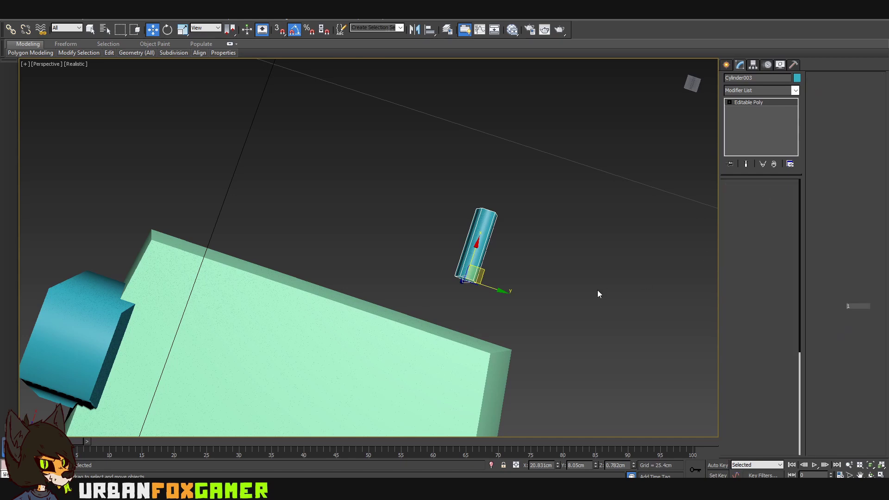
{"action": "left_click", "coordinate": [463, 292]}
{"action": "key", "text": "z"}
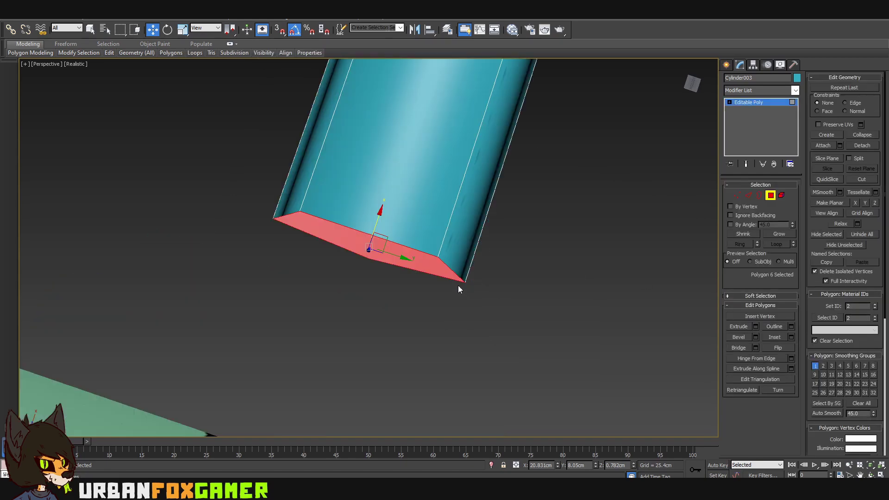
{"action": "key", "text": "Delete"}
{"action": "scroll", "coordinate": [558, 260], "scroll_direction": "down", "scroll_amount": 5}
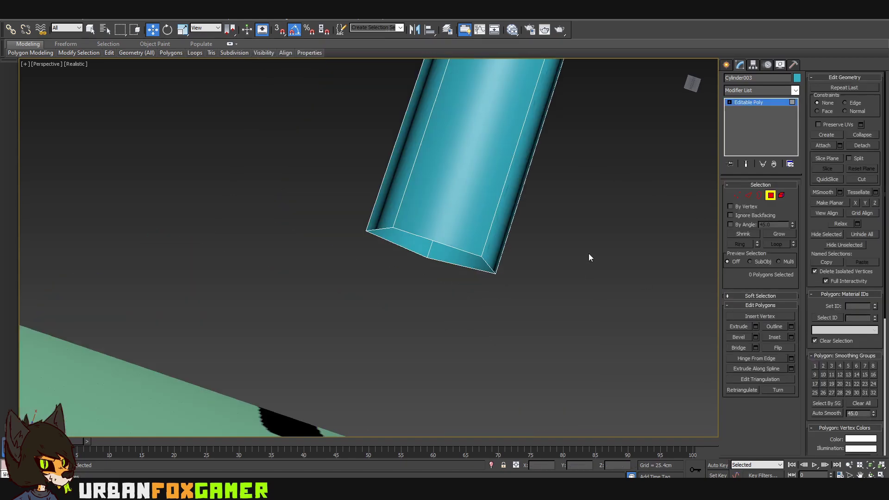
{"action": "middle_click_drag", "start_coordinate": [585, 259], "coordinate": [568, 352], "text": "alt"}
{"action": "scroll", "coordinate": [616, 265], "scroll_direction": "down", "scroll_amount": 2}
{"action": "left_click", "coordinate": [770, 195]}
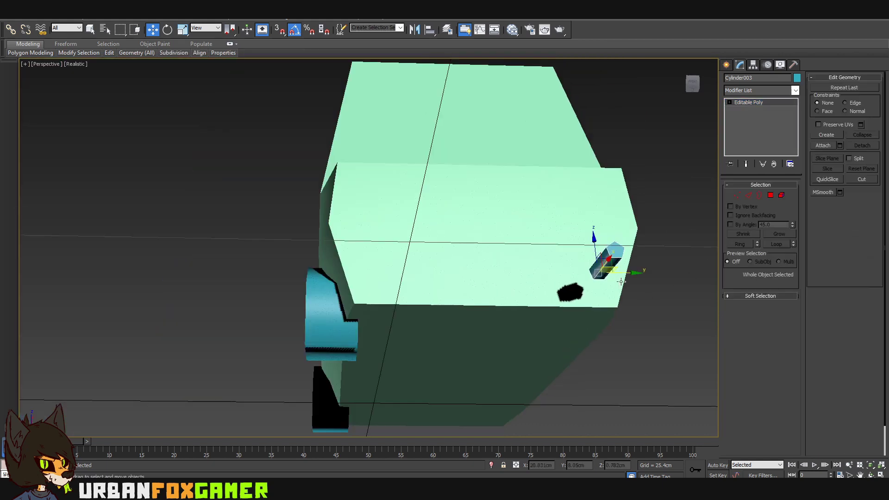
Slide the exhaust pipe along X to about 18 cm so it meets the car's rear end
{"action": "scroll", "coordinate": [620, 276], "scroll_direction": "down", "scroll_amount": 3}
{"action": "middle_click_drag", "start_coordinate": [617, 272], "coordinate": [608, 259], "text": "alt"}
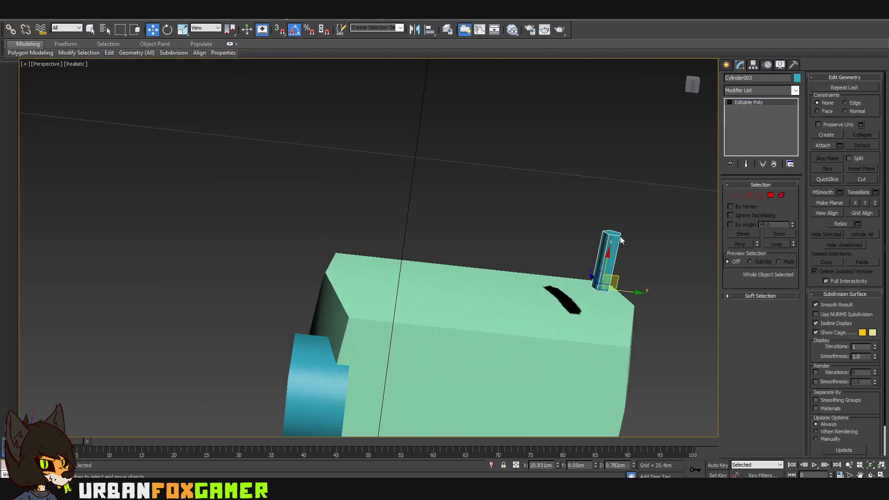
{"action": "left_click_drag", "start_coordinate": [608, 259], "coordinate": [589, 321]}
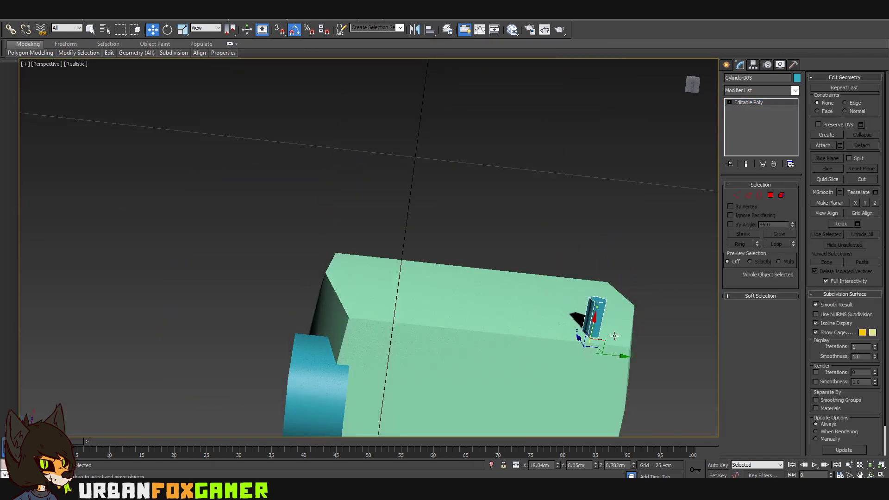
{"action": "middle_click_drag", "start_coordinate": [589, 321], "coordinate": [643, 268], "text": "alt"}
Select the car body and attach the exhaust pipe to it
{"action": "key", "text": "q"}
{"action": "left_click", "coordinate": [643, 268]}
{"action": "left_click", "coordinate": [613, 264]}
{"action": "left_click", "coordinate": [823, 145]}
{"action": "left_click", "coordinate": [573, 256]}
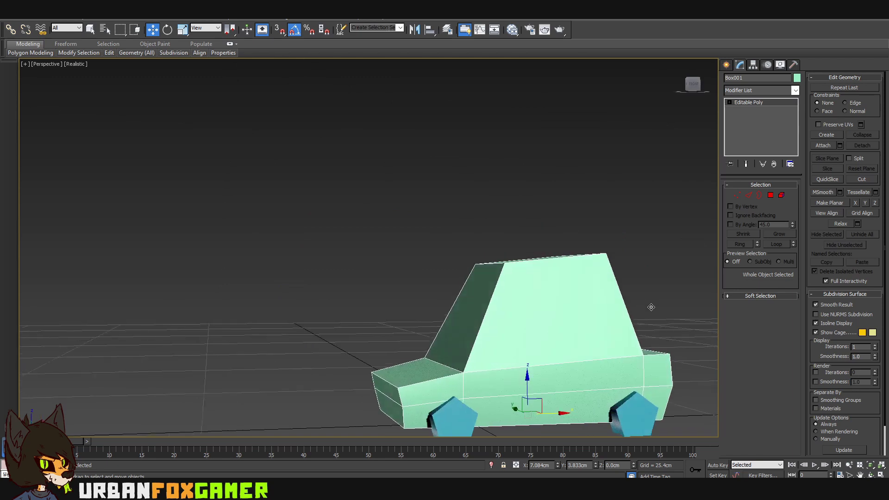
Create a box about 3.3 cm long, 1.6 cm wide and 1.8 cm high on the ground beside the car
{"action": "middle_click_drag", "start_coordinate": [519, 313], "coordinate": [468, 290], "text": "alt"}
{"action": "left_click", "coordinate": [727, 67]}
{"action": "left_click", "coordinate": [743, 123]}
{"action": "middle_click_drag", "start_coordinate": [585, 238], "coordinate": [450, 332], "text": "alt"}
{"action": "left_click_drag", "start_coordinate": [401, 337], "coordinate": [429, 356]}
{"action": "left_click", "coordinate": [430, 338]}
{"action": "mouse_move", "coordinate": [432, 344]}
{"action": "middle_mouse_down", "text": "alt"}
{"action": "mouse_move", "coordinate": [397, 321]}
{"action": "mouse_move", "coordinate": [440, 333]}
{"action": "middle_mouse_up", "text": "alt"}
{"action": "scroll", "coordinate": [442, 334], "scroll_direction": "up", "scroll_amount": 6}
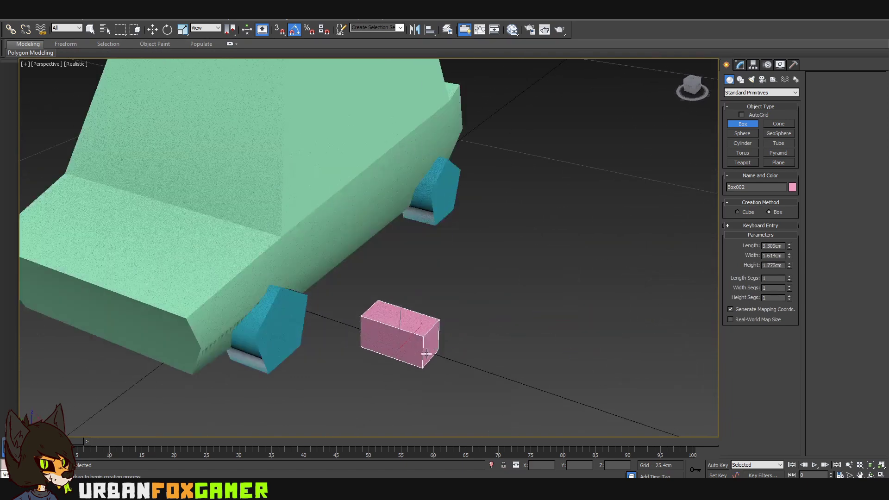
{"action": "right_click", "coordinate": [442, 334]}
Convert the new small box to Editable Poly and switch to vertex editing
{"action": "right_click", "coordinate": [420, 340]}
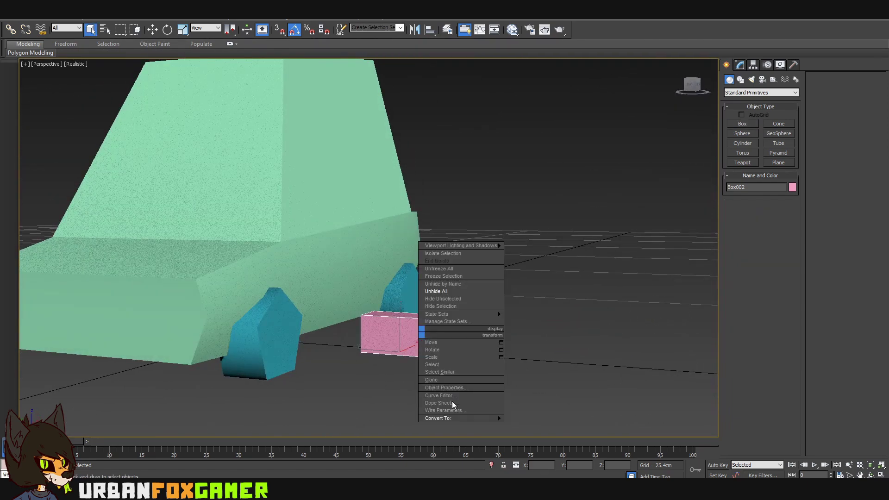
{"action": "mouse_move", "coordinate": [463, 417]}
{"action": "left_click", "coordinate": [539, 425]}
{"action": "middle_click_drag", "start_coordinate": [443, 379], "coordinate": [478, 371], "text": "alt"}
{"action": "left_click", "coordinate": [737, 195]}
Move and scale the small box's selected vertices to taper its shape
{"action": "middle_click_drag", "start_coordinate": [454, 335], "coordinate": [418, 381], "text": "alt"}
{"action": "key", "text": "w"}
{"action": "left_click_drag", "start_coordinate": [429, 337], "coordinate": [417, 331]}
{"action": "middle_click_drag", "start_coordinate": [418, 330], "coordinate": [430, 313], "text": "alt"}
{"action": "key", "text": "e"}
{"action": "key", "text": "r"}
{"action": "left_click_drag", "start_coordinate": [436, 387], "coordinate": [422, 384]}
{"action": "middle_click_drag", "start_coordinate": [423, 383], "coordinate": [498, 381], "text": "alt"}
Select the two vertices at the box's car-facing end and shift them along X to slant that end
{"action": "left_click", "coordinate": [449, 395]}
{"action": "middle_click_drag", "start_coordinate": [449, 396], "coordinate": [479, 361], "text": "alt"}
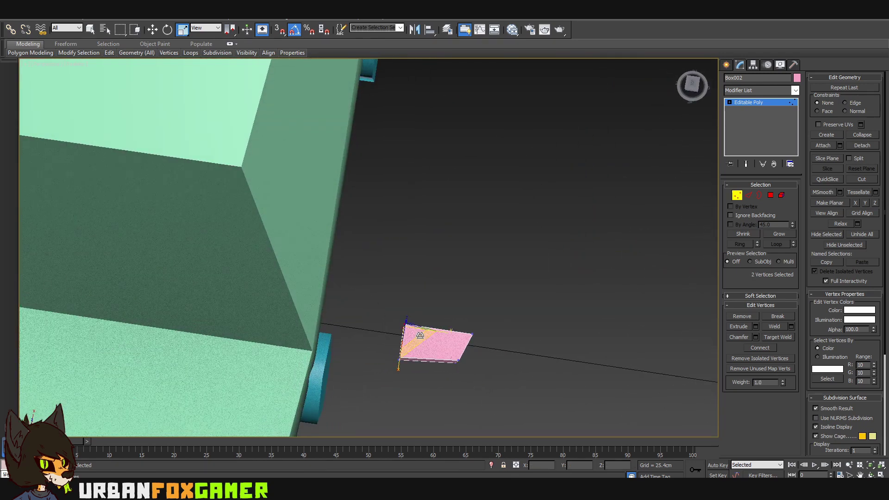
{"action": "middle_click_drag", "start_coordinate": [419, 334], "coordinate": [411, 342], "text": "alt"}
{"action": "key", "text": "w"}
{"action": "left_click_drag", "start_coordinate": [403, 294], "coordinate": [397, 308]}
{"action": "middle_click_drag", "start_coordinate": [498, 393], "coordinate": [493, 386], "text": "alt"}
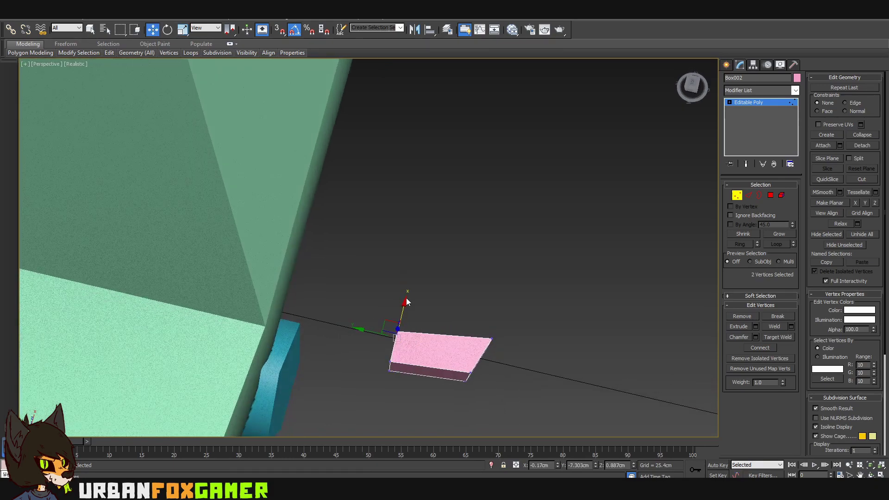
{"action": "left_click_drag", "start_coordinate": [404, 304], "coordinate": [390, 325]}
Adjust another corner of the small box to finish its tapered shape and leave vertex editing
{"action": "middle_click_drag", "start_coordinate": [407, 348], "coordinate": [408, 330], "text": "alt"}
{"action": "left_click", "coordinate": [393, 365]}
{"action": "middle_click_drag", "start_coordinate": [399, 373], "coordinate": [375, 353], "text": "alt"}
{"action": "left_click_drag", "start_coordinate": [376, 353], "coordinate": [371, 361]}
{"action": "left_click", "coordinate": [738, 196]}
{"action": "middle_click_drag", "start_coordinate": [659, 271], "coordinate": [511, 320], "text": "alt"}
{"action": "key", "text": "q"}
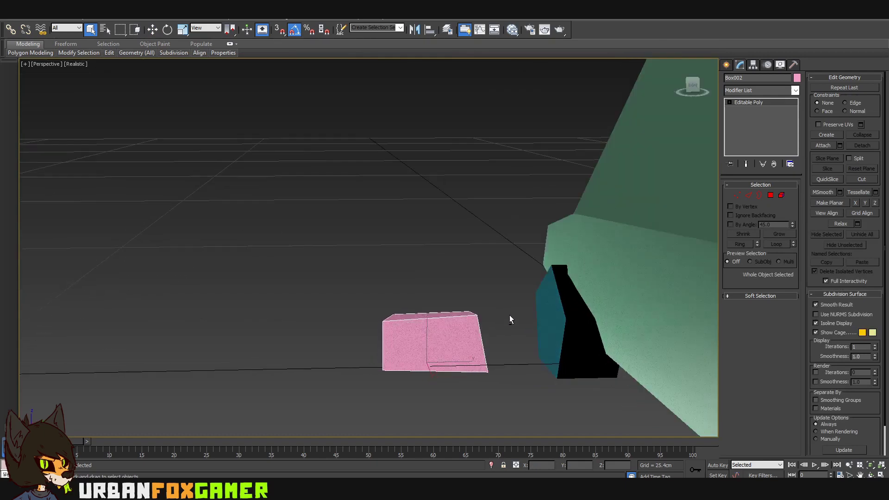
Apply Unwrap UVW to the small box, select its large front face, and open the UV editor
{"action": "left_click", "coordinate": [746, 91]}
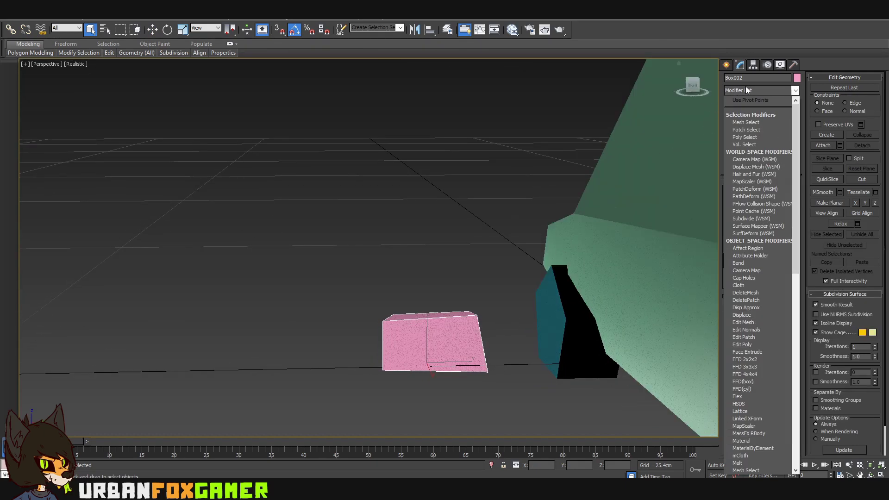
{"action": "key", "text": "u"}
{"action": "left_click", "coordinate": [764, 397]}
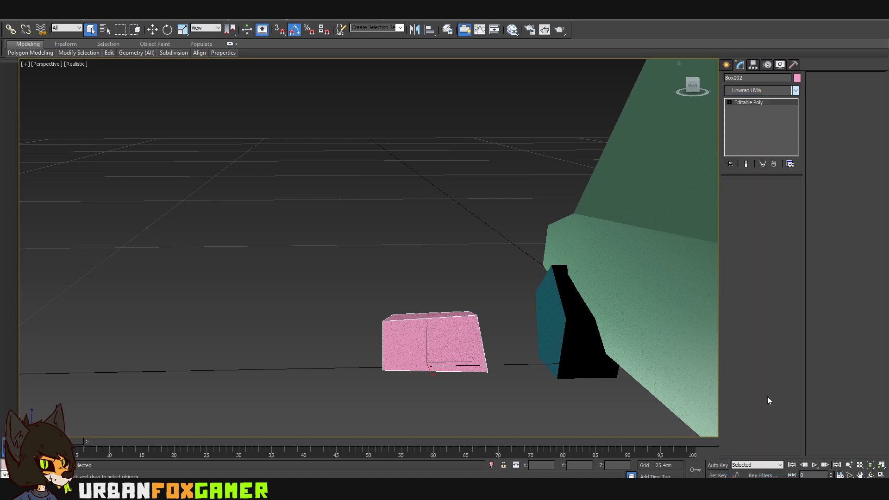
{"action": "right_click", "coordinate": [509, 305]}
{"action": "left_click", "coordinate": [494, 274]}
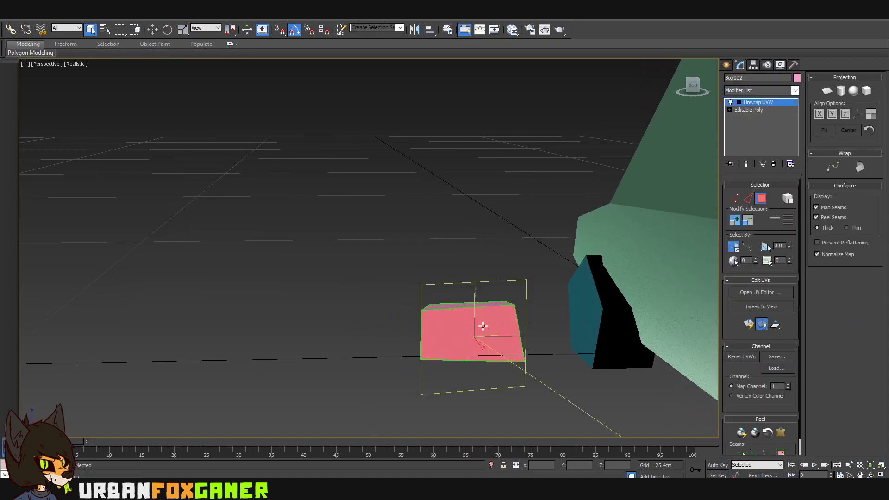
{"action": "left_click", "coordinate": [783, 295]}
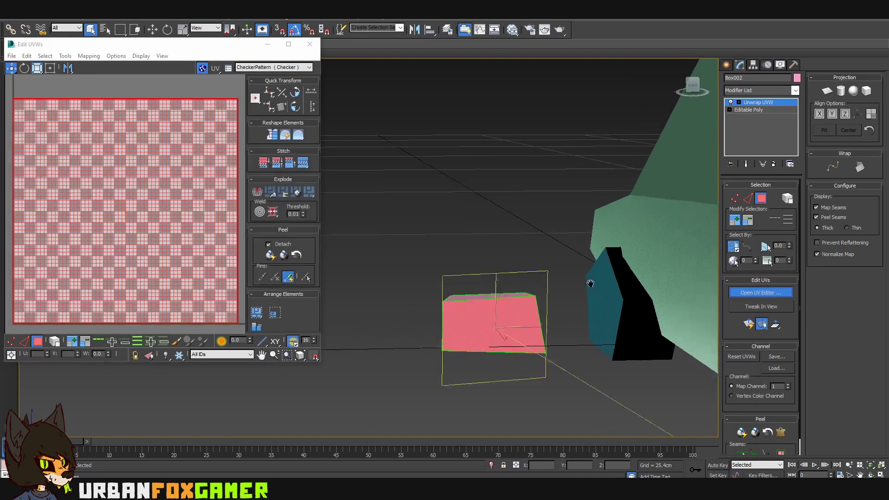
Peel the selected face, move its UVs outside the checker square, and invert the polygon selection
{"action": "left_click", "coordinate": [283, 254]}
{"action": "scroll", "coordinate": [173, 268], "scroll_direction": "down", "scroll_amount": 4}
{"action": "left_click_drag", "start_coordinate": [144, 261], "coordinate": [4, 83]}
{"action": "key", "text": "ctrl+i"}
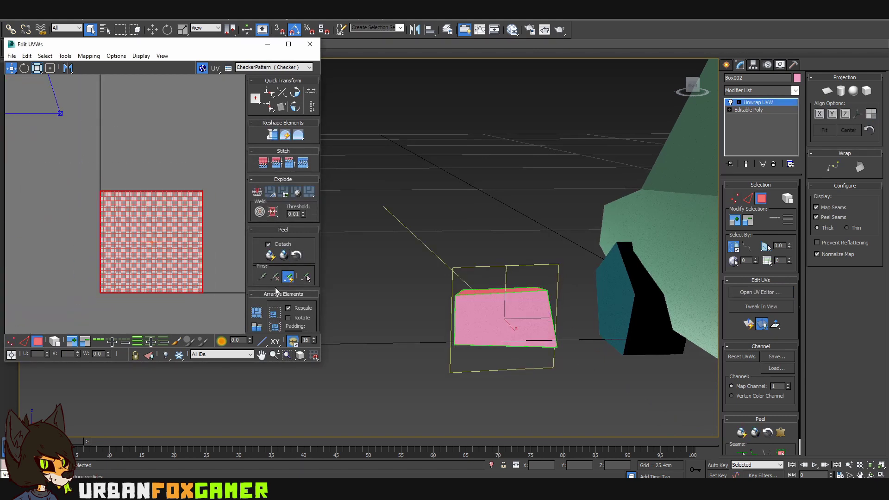
{"action": "middle_click_drag", "start_coordinate": [475, 294], "coordinate": [517, 319], "text": "alt"}
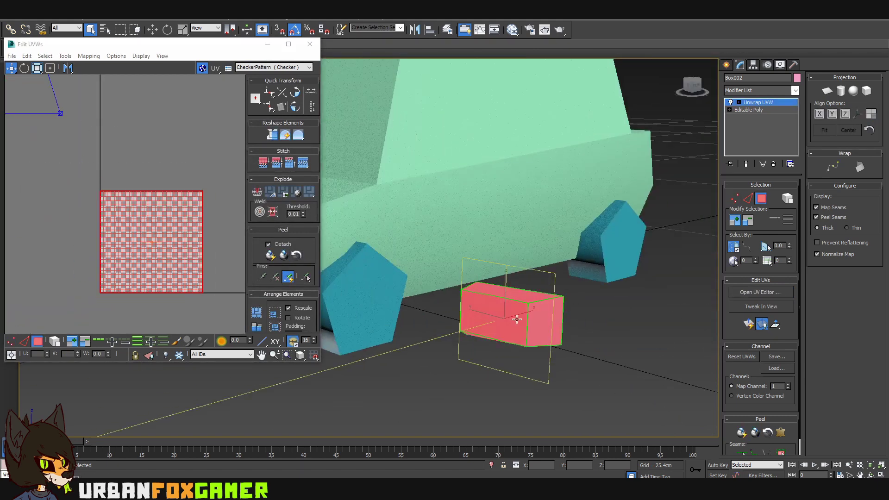
Apply a planar projection to the small box's remaining faces and peel them in the UV editor
{"action": "left_click", "coordinate": [826, 92]}
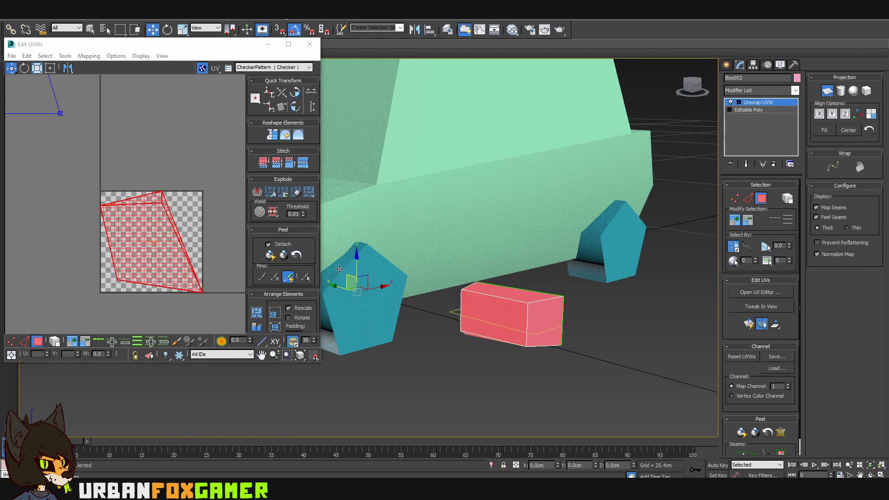
{"action": "left_click", "coordinate": [827, 92]}
{"action": "middle_click_drag", "start_coordinate": [668, 196], "coordinate": [626, 213], "text": "alt"}
{"action": "left_click", "coordinate": [284, 256]}
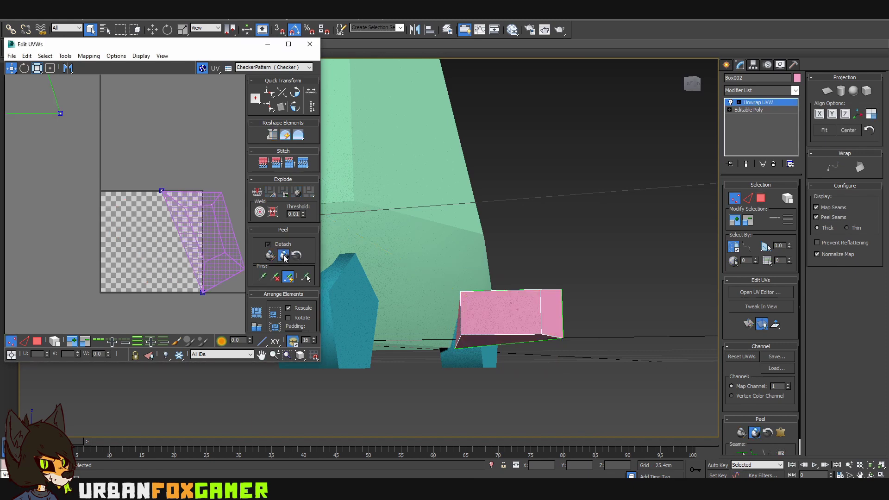
{"action": "middle_click_drag", "start_coordinate": [176, 229], "coordinate": [181, 194]}
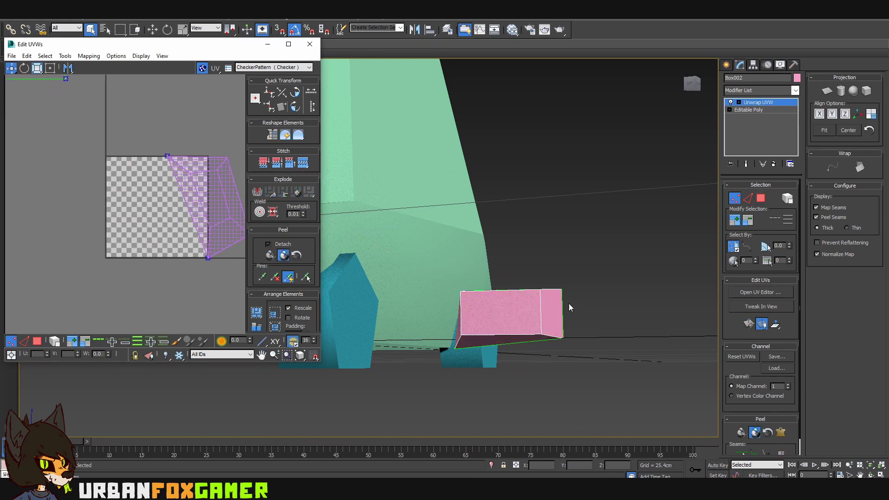
{"action": "middle_click_drag", "start_coordinate": [588, 263], "coordinate": [575, 297], "text": "alt"}
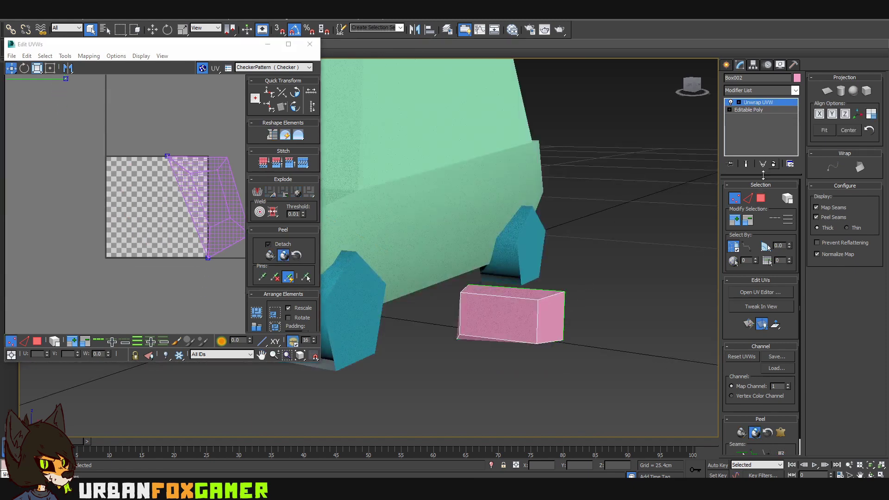
{"action": "scroll", "coordinate": [554, 307], "scroll_direction": "up", "scroll_amount": 2}
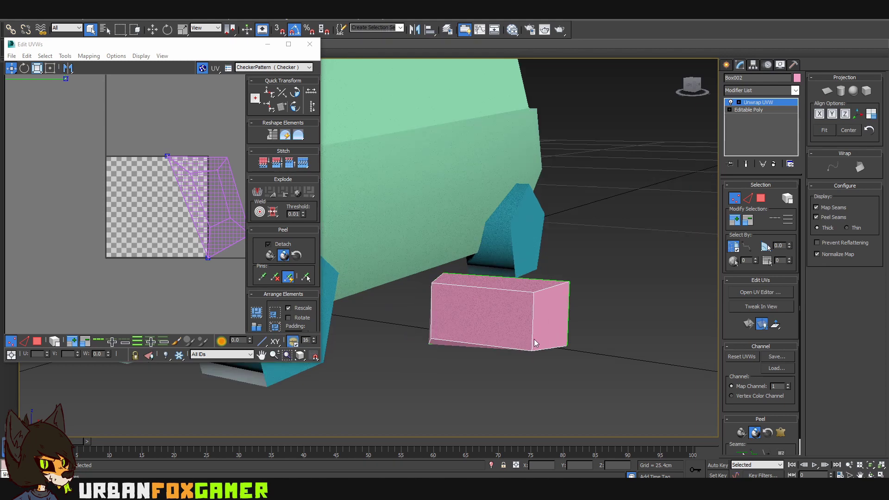
Adjust the peeled shell's pinned corners so the small box's side faces unfold evenly, using polygon selection when done
{"action": "left_click", "coordinate": [129, 218]}
{"action": "middle_click_drag", "start_coordinate": [168, 179], "coordinate": [97, 158]}
{"action": "scroll", "coordinate": [138, 165], "scroll_direction": "up", "scroll_amount": 2}
{"action": "left_click_drag", "start_coordinate": [81, 142], "coordinate": [230, 288]}
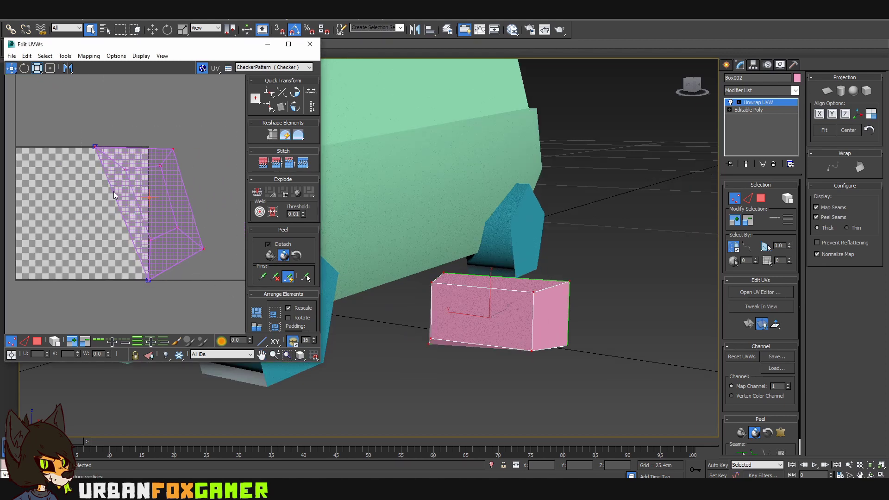
{"action": "right_click", "coordinate": [171, 226]}
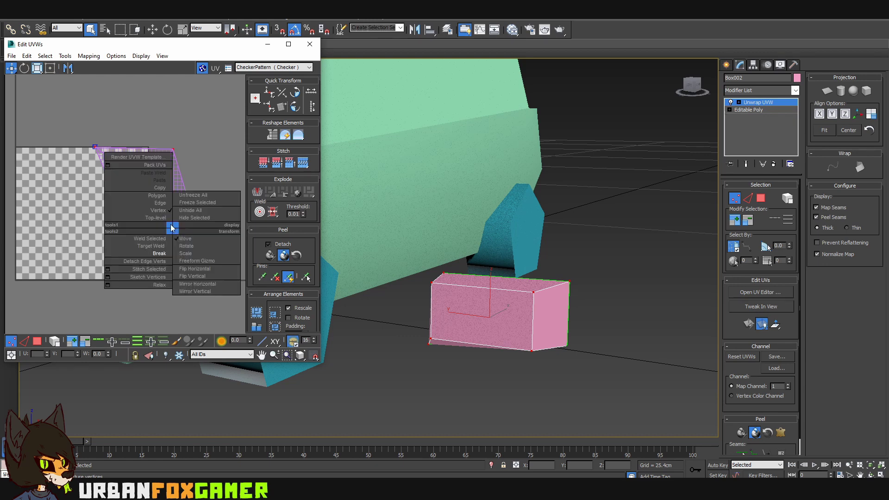
{"action": "left_click", "coordinate": [161, 197]}
{"action": "left_click", "coordinate": [149, 281]}
{"action": "left_click_drag", "start_coordinate": [149, 281], "coordinate": [161, 257]}
{"action": "scroll", "coordinate": [165, 203], "scroll_direction": "down", "scroll_amount": 3}
{"action": "right_click", "coordinate": [157, 191]}
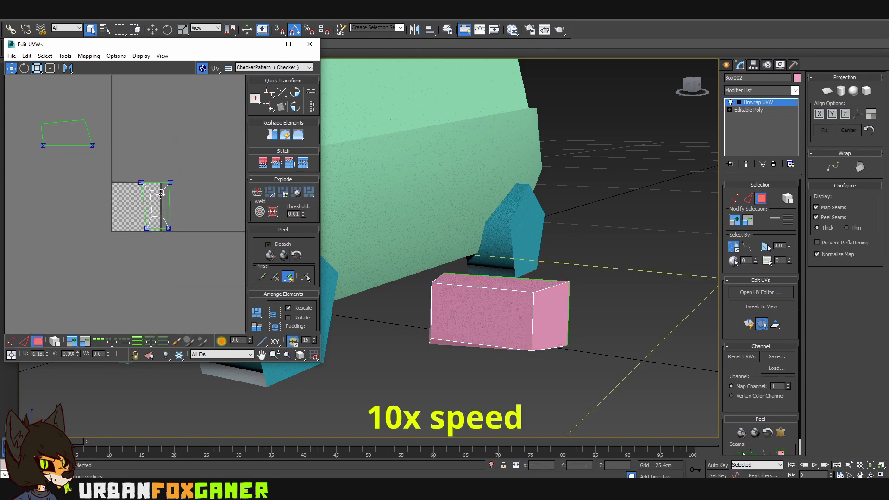
Gather the small box's UV shells close together and reposition them in the UV layout
{"action": "left_click", "coordinate": [141, 174]}
{"action": "left_click_drag", "start_coordinate": [155, 205], "coordinate": [80, 138]}
{"action": "left_click_drag", "start_coordinate": [132, 109], "coordinate": [41, 164]}
{"action": "left_click_drag", "start_coordinate": [79, 138], "coordinate": [171, 177]}
{"action": "left_click_drag", "start_coordinate": [199, 153], "coordinate": [185, 168]}
Close the UV editor and convert the small box to an Editable Poly
{"action": "left_click", "coordinate": [310, 44]}
{"action": "right_click", "coordinate": [436, 265]}
{"action": "mouse_move", "coordinate": [477, 352]}
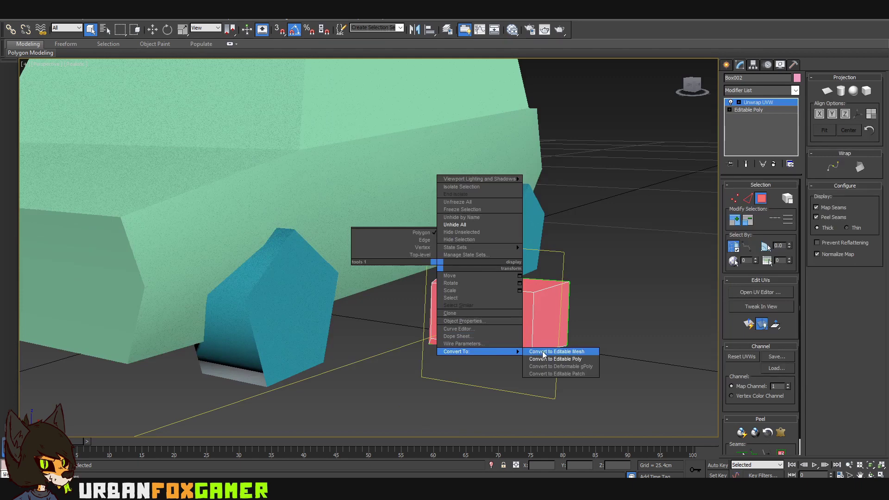
{"action": "left_click", "coordinate": [542, 358]}
Move the small box up beside the car's windshield base and scale it to side-mirror size
{"action": "middle_click_drag", "start_coordinate": [508, 341], "coordinate": [519, 333], "text": "alt"}
{"action": "scroll", "coordinate": [524, 331], "scroll_direction": "up", "scroll_amount": 3}
{"action": "key", "text": "w"}
{"action": "left_click_drag", "start_coordinate": [486, 332], "coordinate": [385, 184]}
{"action": "middle_click_drag", "start_coordinate": [386, 184], "coordinate": [418, 205], "text": "alt"}
{"action": "key", "text": "e"}
{"action": "key", "text": "r"}
{"action": "left_click_drag", "start_coordinate": [388, 190], "coordinate": [414, 219]}
{"action": "middle_click_drag", "start_coordinate": [414, 219], "coordinate": [400, 181], "text": "alt"}
Fine-tune the side mirror's position so that it sits against the side of the car body
{"action": "key", "text": "w"}
{"action": "left_click_drag", "start_coordinate": [400, 180], "coordinate": [412, 182]}
{"action": "mouse_move", "coordinate": [412, 182]}
{"action": "middle_mouse_down", "text": "alt"}
{"action": "mouse_move", "coordinate": [548, 210]}
{"action": "mouse_move", "coordinate": [438, 181]}
{"action": "mouse_move", "coordinate": [473, 149]}
{"action": "mouse_move", "coordinate": [423, 180]}
{"action": "middle_mouse_up", "text": "alt"}
{"action": "left_click_drag", "start_coordinate": [423, 180], "coordinate": [434, 171]}
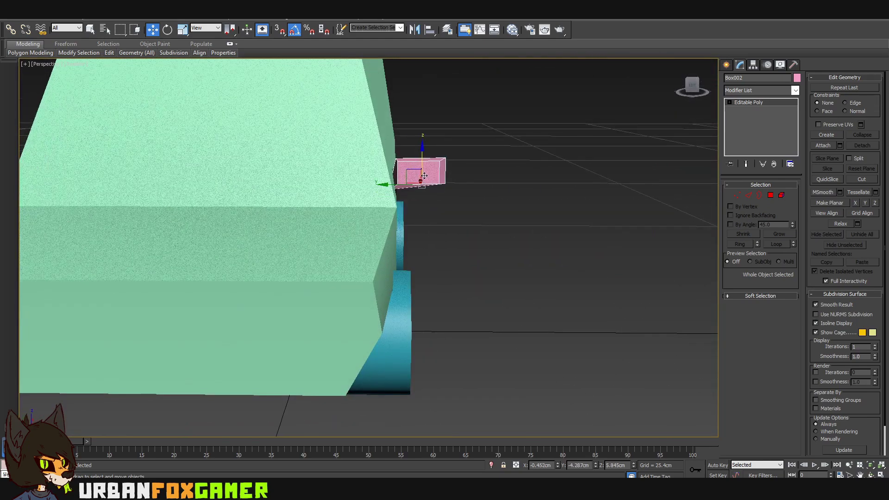
{"action": "middle_click_drag", "start_coordinate": [421, 179], "coordinate": [361, 175], "text": "alt"}
{"action": "key", "text": "q"}
{"action": "scroll", "coordinate": [458, 174], "scroll_direction": "down", "scroll_amount": 2}
{"action": "middle_click_drag", "start_coordinate": [457, 173], "coordinate": [336, 308], "text": "alt"}
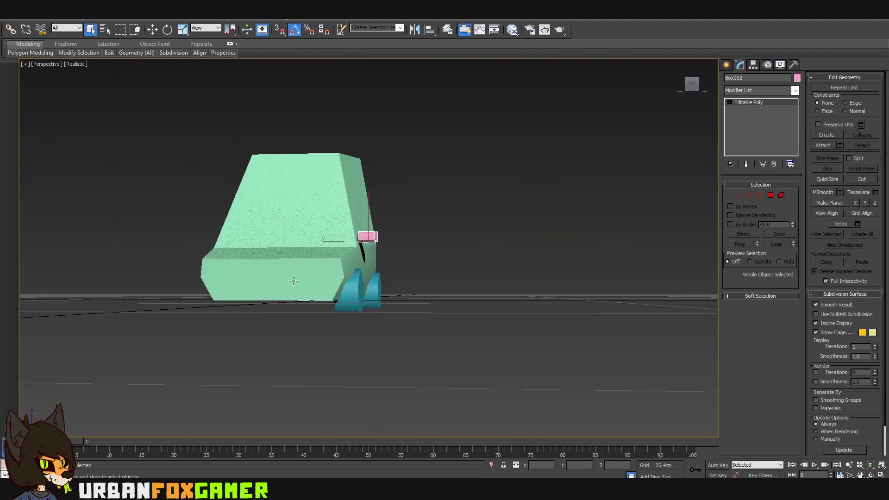
Attach the two wheels and the side mirror to the car body and enter element selection
{"action": "middle_click_drag", "start_coordinate": [293, 281], "coordinate": [248, 281], "text": "alt"}
{"action": "left_click", "coordinate": [303, 266]}
{"action": "middle_click_drag", "start_coordinate": [326, 258], "coordinate": [366, 320], "text": "alt"}
{"action": "left_click", "coordinate": [824, 145]}
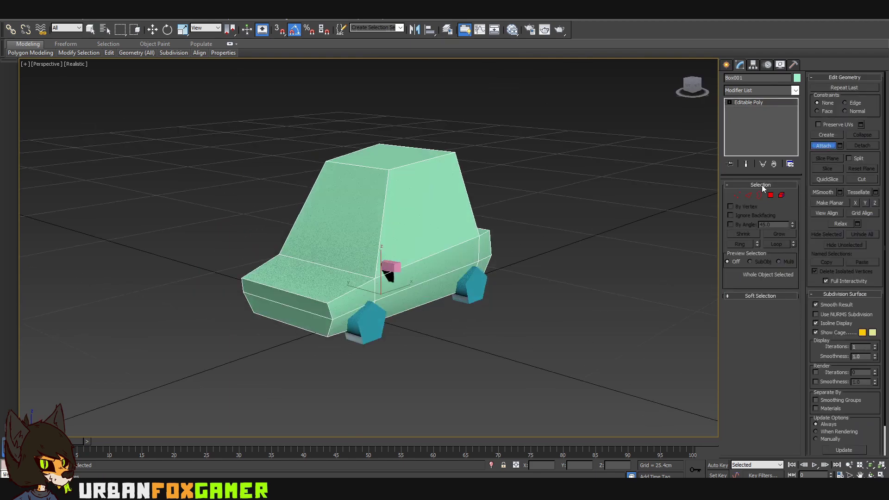
{"action": "left_click", "coordinate": [377, 319]}
{"action": "left_click", "coordinate": [470, 285]}
{"action": "middle_click_drag", "start_coordinate": [528, 312], "coordinate": [542, 302], "text": "alt"}
{"action": "left_click", "coordinate": [830, 146]}
{"action": "left_click", "coordinate": [782, 196]}
{"action": "left_click", "coordinate": [458, 246]}
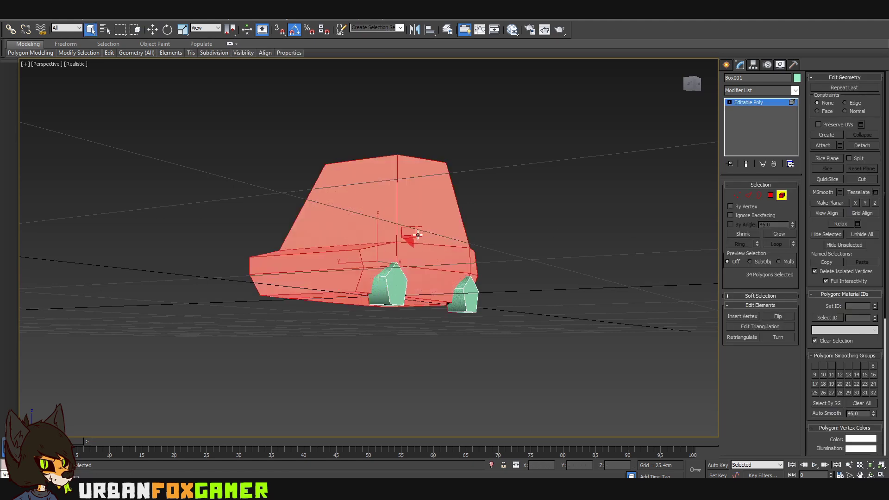
{"action": "left_click", "coordinate": [415, 234]}
{"action": "left_click", "coordinate": [416, 261], "text": "ctrl"}
{"action": "left_click", "coordinate": [393, 294], "text": "ctrl"}
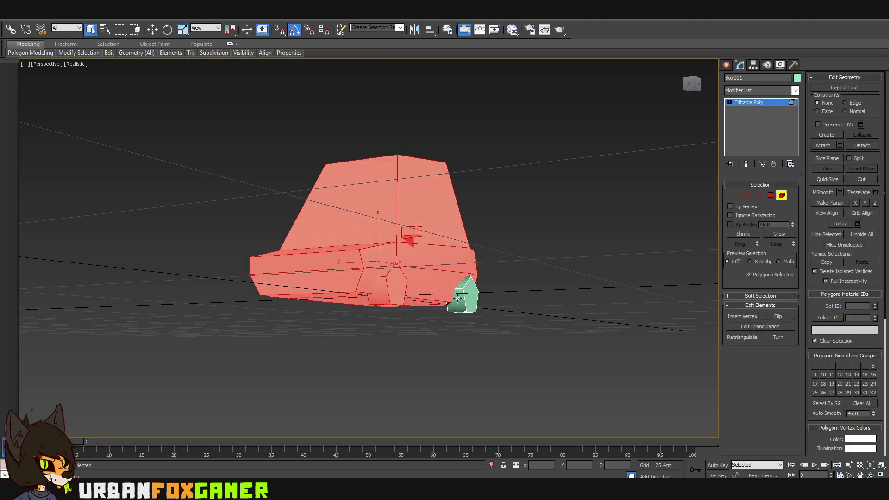
Select the two wheel elements and the side mirror element and detach them from the car body as one separate object
{"action": "left_click", "coordinate": [388, 291]}
{"action": "left_click", "coordinate": [466, 301], "text": "ctrl"}
{"action": "left_click", "coordinate": [418, 235], "text": "ctrl"}
{"action": "middle_click_drag", "start_coordinate": [418, 235], "coordinate": [449, 288], "text": "alt"}
{"action": "middle_click_drag", "start_coordinate": [588, 216], "coordinate": [422, 218], "text": "alt"}
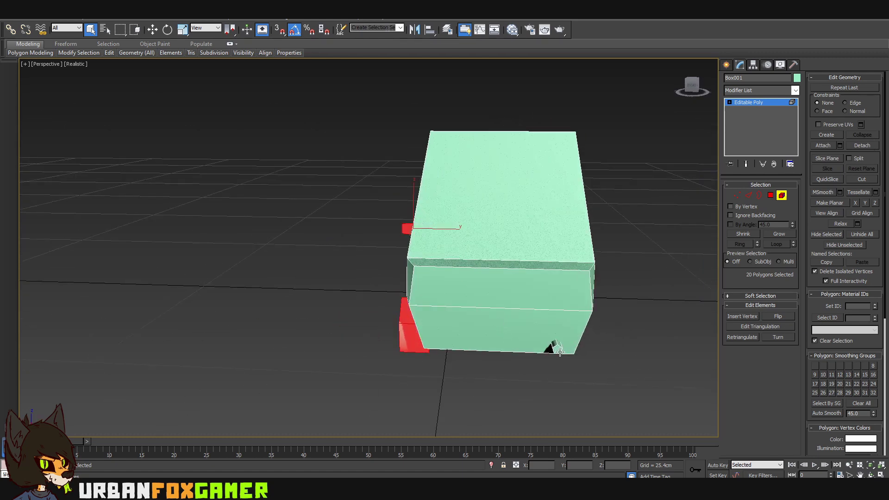
{"action": "middle_click_drag", "start_coordinate": [549, 363], "coordinate": [546, 375], "text": "alt"}
{"action": "middle_click_drag", "start_coordinate": [598, 344], "coordinate": [639, 306], "text": "alt"}
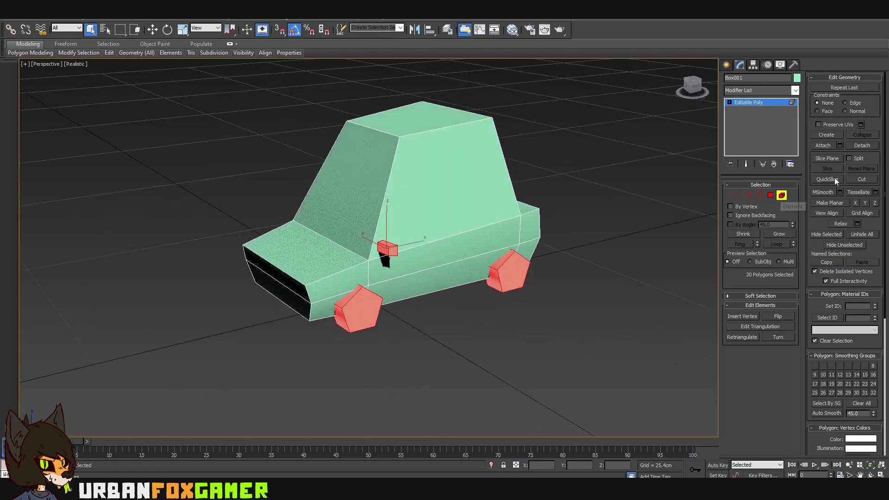
{"action": "left_click", "coordinate": [857, 145]}
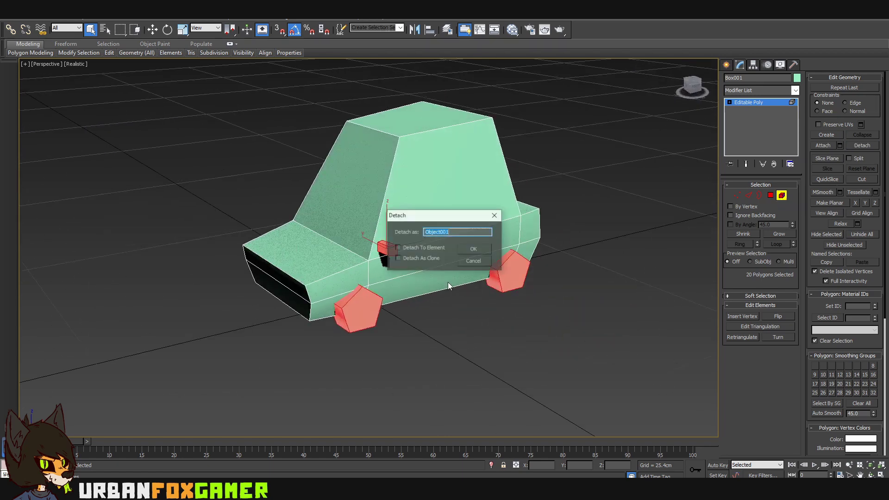
{"action": "left_click", "coordinate": [476, 249]}
{"action": "middle_click_drag", "start_coordinate": [443, 293], "coordinate": [519, 273], "text": "alt"}
{"action": "left_click", "coordinate": [782, 195]}
Mirror the detached wheels and side mirror across the Y axis as a copy onto the car's opposite side
{"action": "left_click", "coordinate": [549, 291]}
{"action": "left_click", "coordinate": [492, 259]}
{"action": "middle_click_drag", "start_coordinate": [363, 203], "coordinate": [417, 258], "text": "alt"}
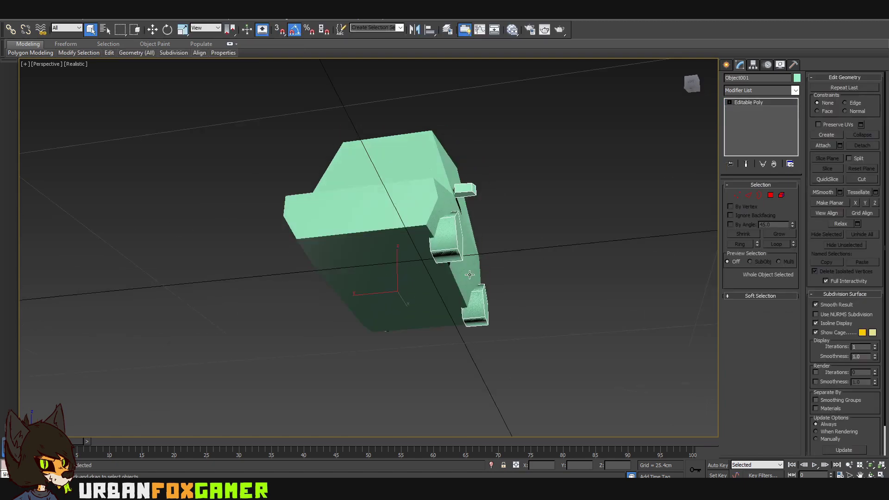
{"action": "left_click", "coordinate": [443, 236]}
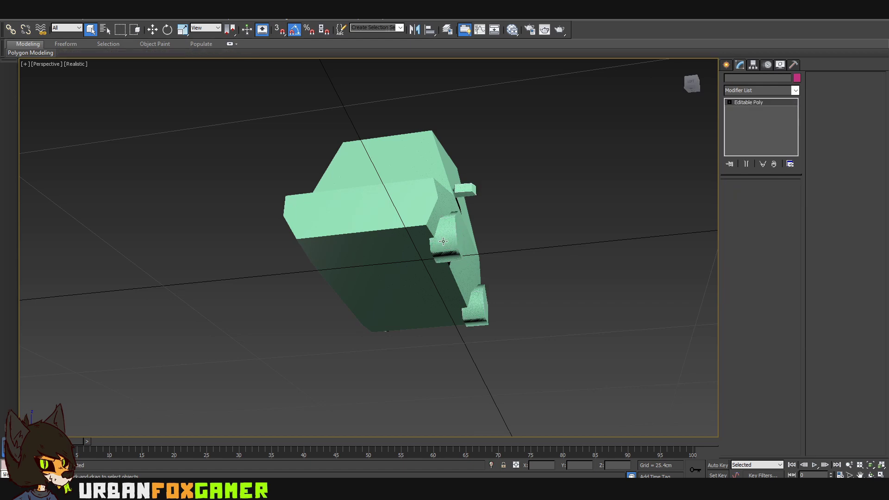
{"action": "mouse_move", "coordinate": [470, 293]}
{"action": "middle_mouse_down", "text": "alt"}
{"action": "mouse_move", "coordinate": [442, 324]}
{"action": "mouse_move", "coordinate": [469, 298]}
{"action": "middle_mouse_up", "text": "alt"}
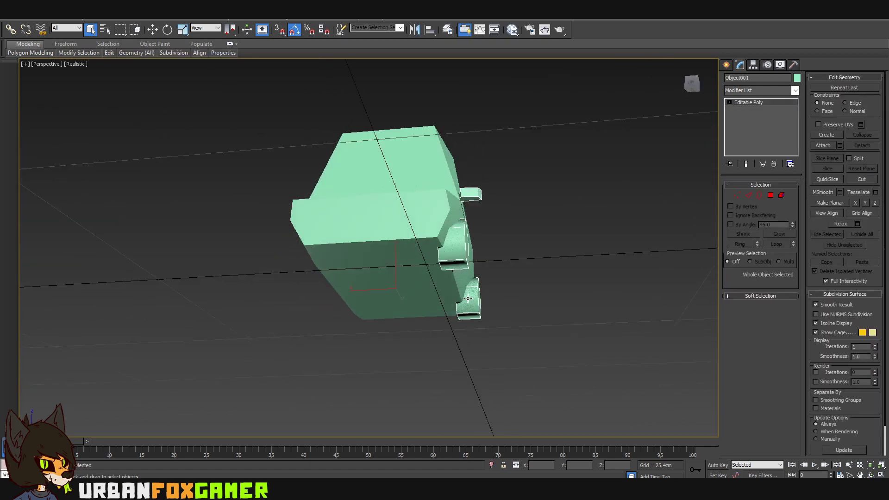
{"action": "left_click", "coordinate": [414, 29]}
{"action": "left_click", "coordinate": [425, 260]}
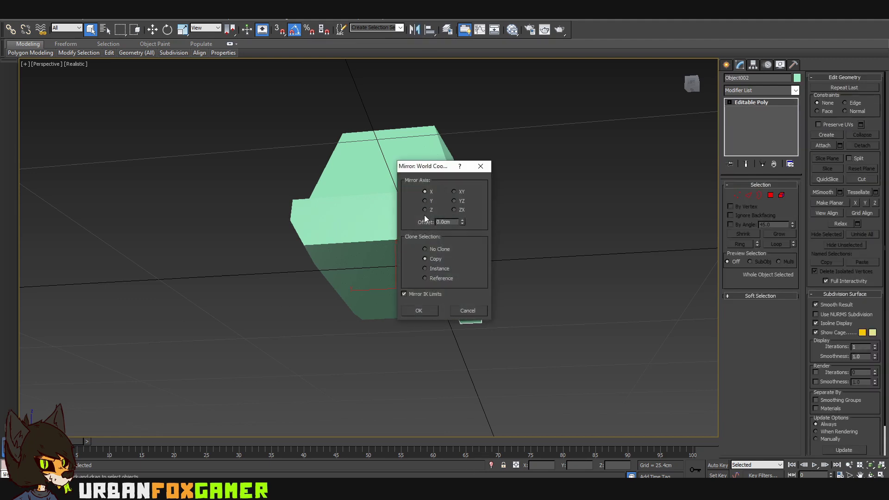
{"action": "left_click", "coordinate": [427, 201]}
{"action": "left_click", "coordinate": [418, 310]}
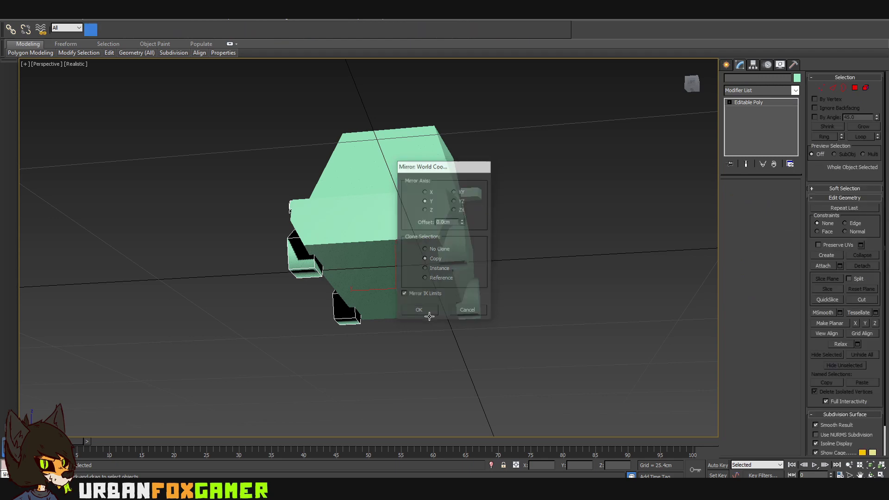
{"action": "middle_click_drag", "start_coordinate": [430, 318], "coordinate": [441, 349], "text": "alt"}
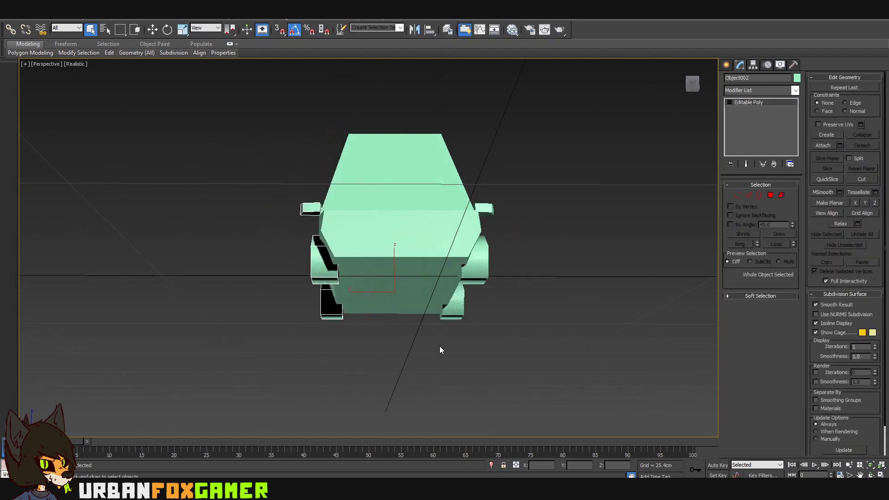
Attach the wheels and side mirrors of both sides to the car body
{"action": "left_click", "coordinate": [426, 280]}
{"action": "middle_click_drag", "start_coordinate": [426, 281], "coordinate": [651, 225], "text": "alt"}
{"action": "left_click", "coordinate": [818, 146]}
{"action": "middle_click_drag", "start_coordinate": [389, 294], "coordinate": [324, 222], "text": "alt"}
{"action": "key", "text": "w"}
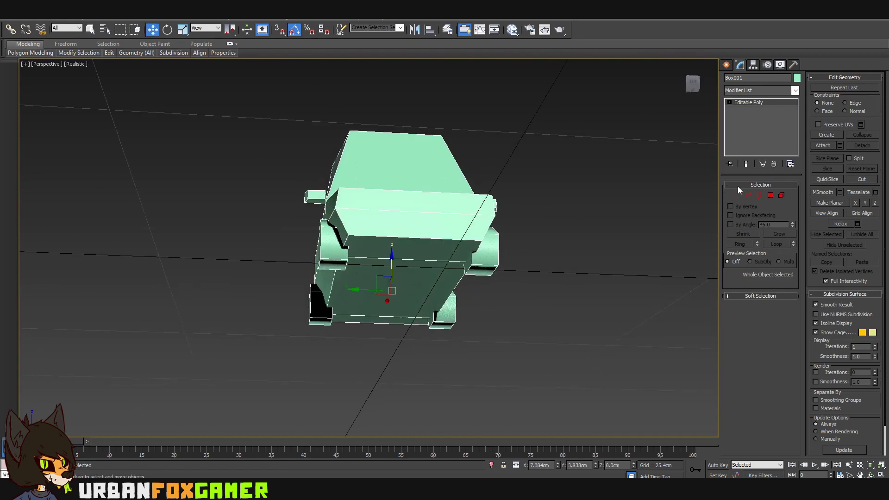
Clone the finished car along Y as a single copy placed beside the original
{"action": "middle_click_drag", "start_coordinate": [676, 204], "coordinate": [584, 266], "text": "alt"}
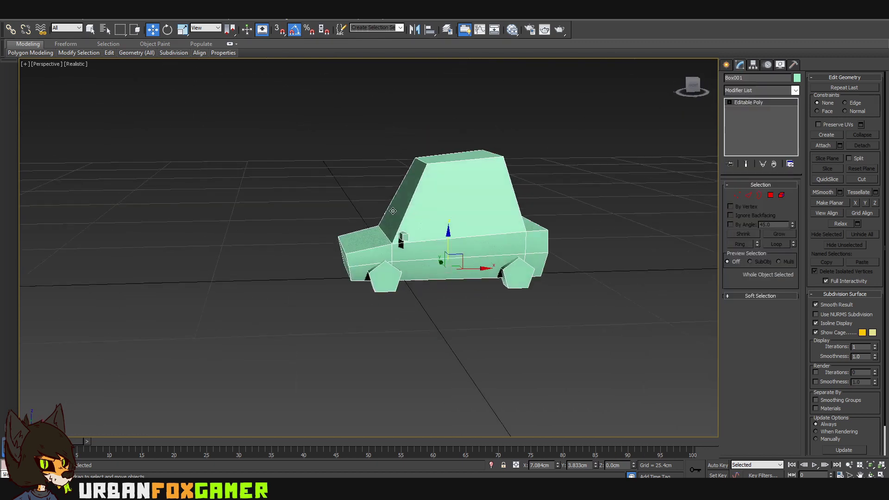
{"action": "middle_click_drag", "start_coordinate": [394, 212], "coordinate": [444, 250], "text": "alt"}
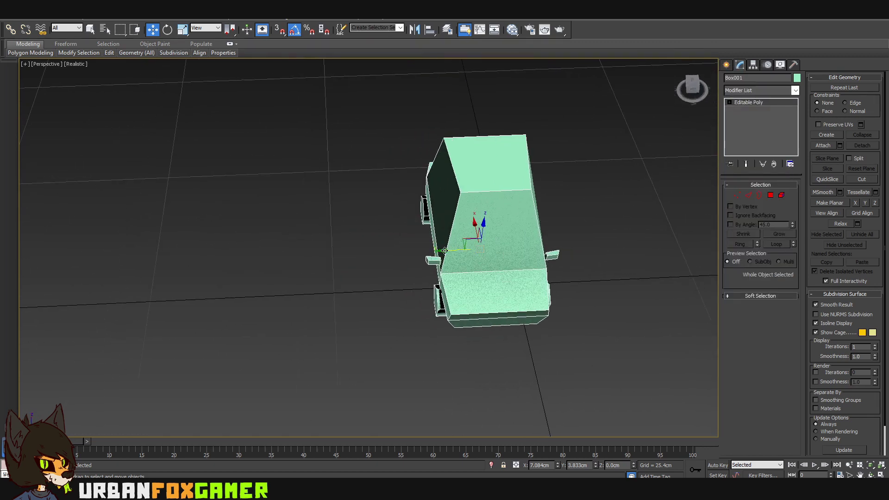
{"action": "left_click_drag", "start_coordinate": [445, 250], "coordinate": [179, 260], "text": "shift"}
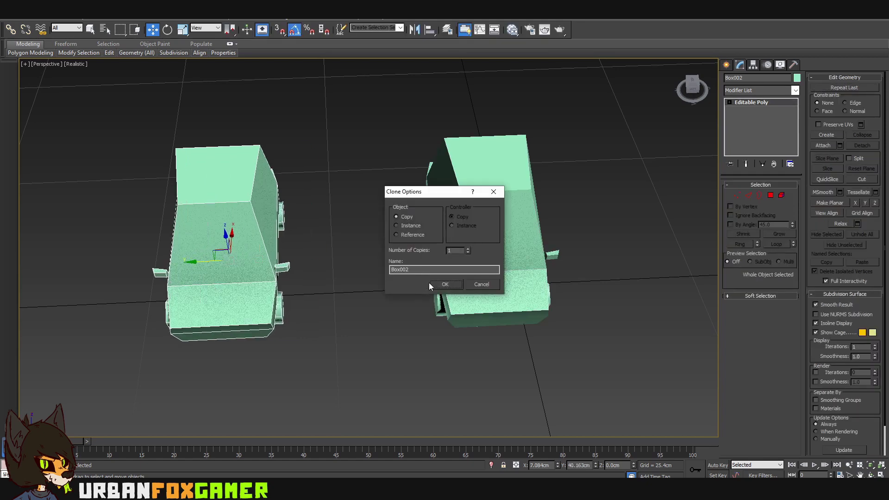
{"action": "left_click", "coordinate": [444, 285]}
Connect the original car's lengthwise cabin edges with one segment, pinch 1 and slide 21, to add a loop around the cabin
{"action": "mouse_move", "coordinate": [438, 292]}
{"action": "middle_mouse_down", "text": "alt"}
{"action": "mouse_move", "coordinate": [432, 314]}
{"action": "mouse_move", "coordinate": [463, 328]}
{"action": "middle_mouse_up", "text": "alt"}
{"action": "key", "text": "2"}
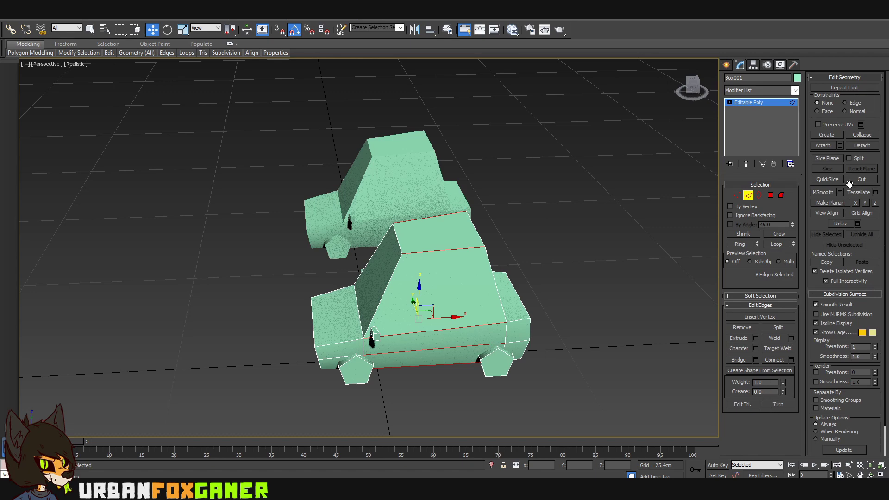
{"action": "left_click", "coordinate": [792, 361]}
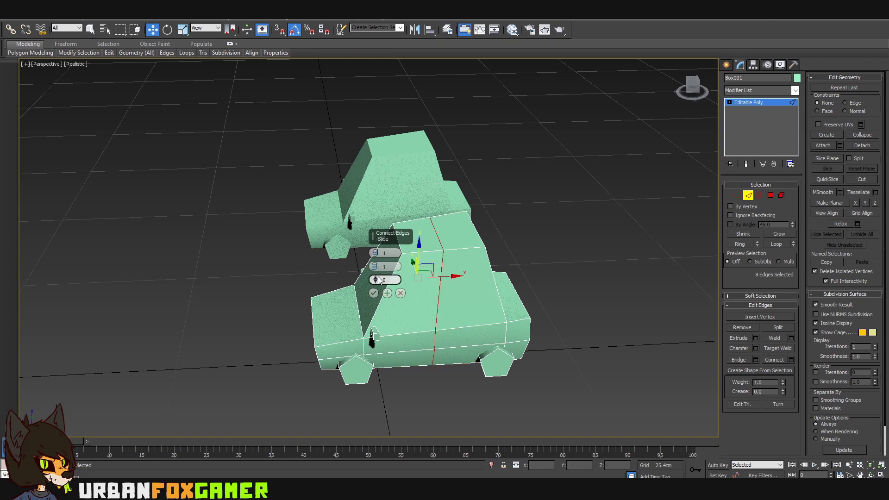
{"action": "left_click_drag", "start_coordinate": [376, 280], "coordinate": [406, 288]}
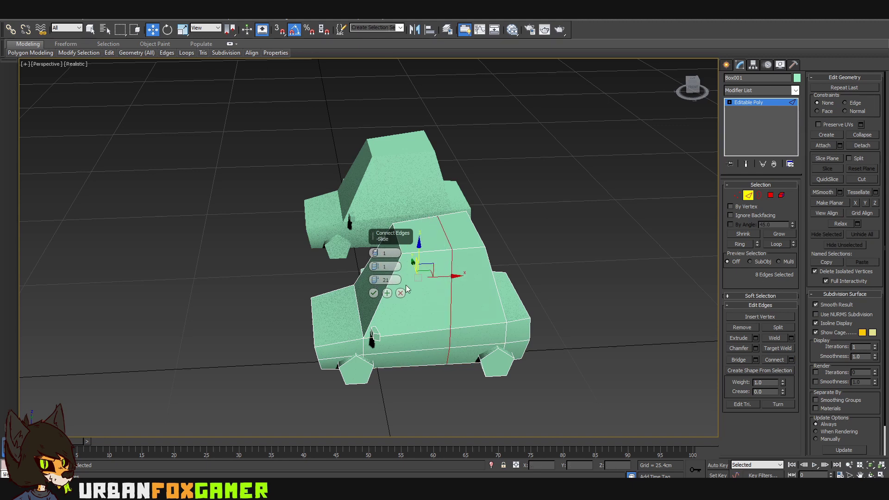
{"action": "left_click", "coordinate": [374, 293]}
Move the two vertices at the roof's rear edge in the front view to reshape the back of the cabin
{"action": "key", "text": "alt+w"}
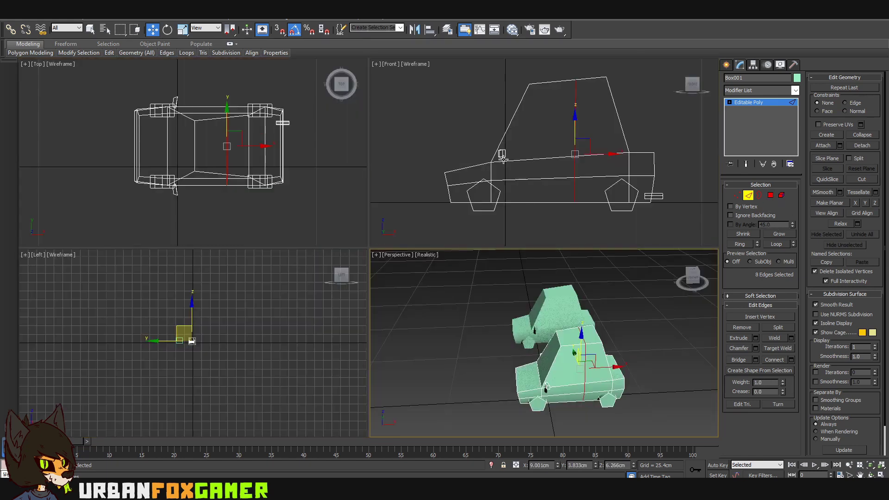
{"action": "middle_click", "coordinate": [503, 156]}
{"action": "key", "text": "alt+w"}
{"action": "middle_click_drag", "start_coordinate": [541, 160], "coordinate": [541, 180]}
{"action": "key", "text": "1"}
{"action": "mouse_move", "coordinate": [507, 118]}
{"action": "left_mouse_down"}
{"action": "mouse_move", "coordinate": [485, 139]}
{"action": "mouse_move", "coordinate": [496, 115]}
{"action": "left_mouse_up"}
{"action": "key", "text": "alt+w"}
{"action": "key", "text": "alt+w"}
{"action": "middle_click_drag", "start_coordinate": [578, 348], "coordinate": [572, 328], "text": "alt"}
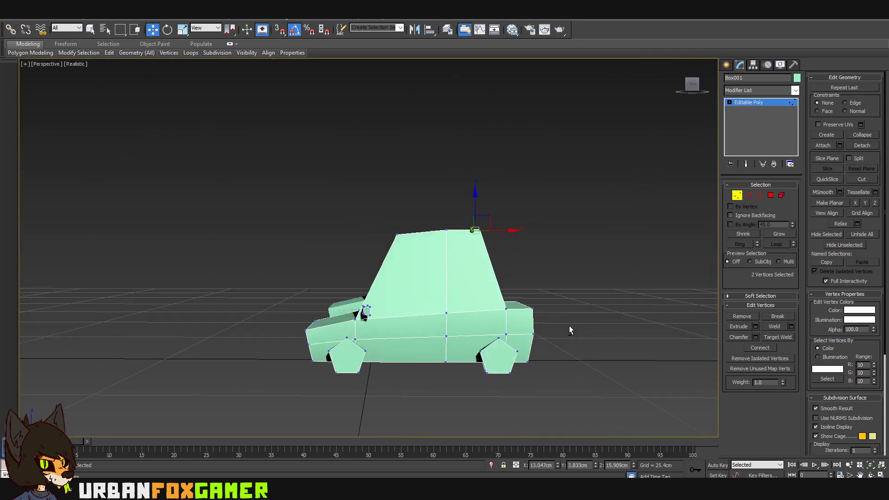
Select the six polygons around the sides, front and back of the cabin on the original car
{"action": "left_click", "coordinate": [771, 195]}
{"action": "key", "text": "q"}
{"action": "left_click", "coordinate": [466, 263]}
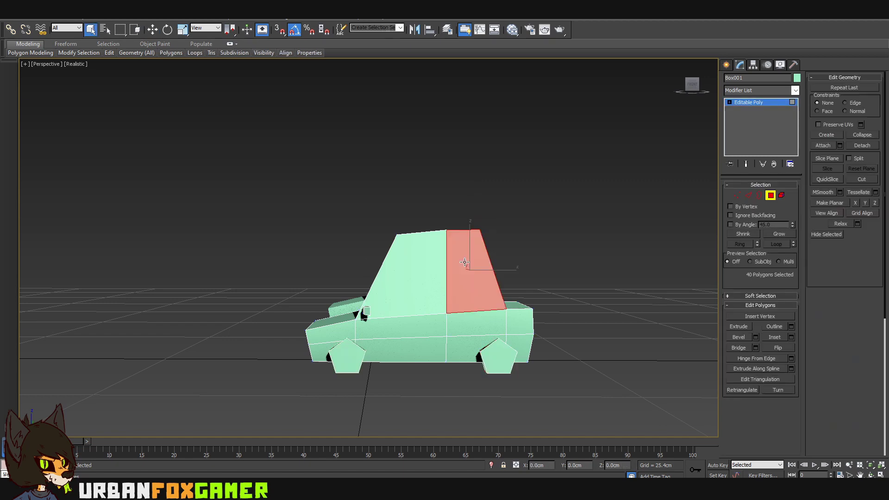
{"action": "left_click", "coordinate": [419, 272], "text": "ctrl"}
{"action": "middle_click_drag", "start_coordinate": [419, 272], "coordinate": [432, 299], "text": "alt"}
{"action": "left_click", "coordinate": [400, 305], "text": "ctrl"}
{"action": "left_click", "coordinate": [438, 300], "text": "ctrl"}
{"action": "left_click", "coordinate": [401, 305], "text": "ctrl"}
{"action": "middle_click_drag", "start_coordinate": [348, 309], "coordinate": [383, 314], "text": "alt"}
{"action": "left_click", "coordinate": [383, 315], "text": "ctrl"}
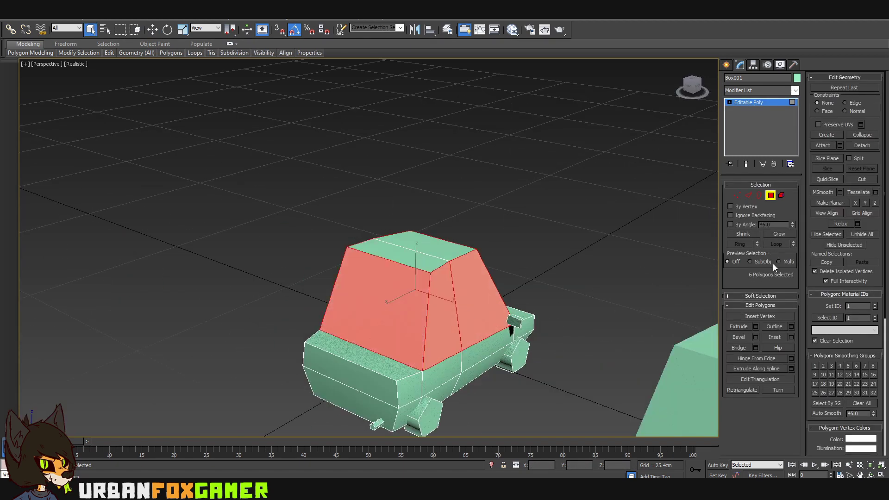
Inset the six selected cabin polygons individually with the By Polygon option and an amount of 1 cm to form window outlines
{"action": "left_click", "coordinate": [791, 338]}
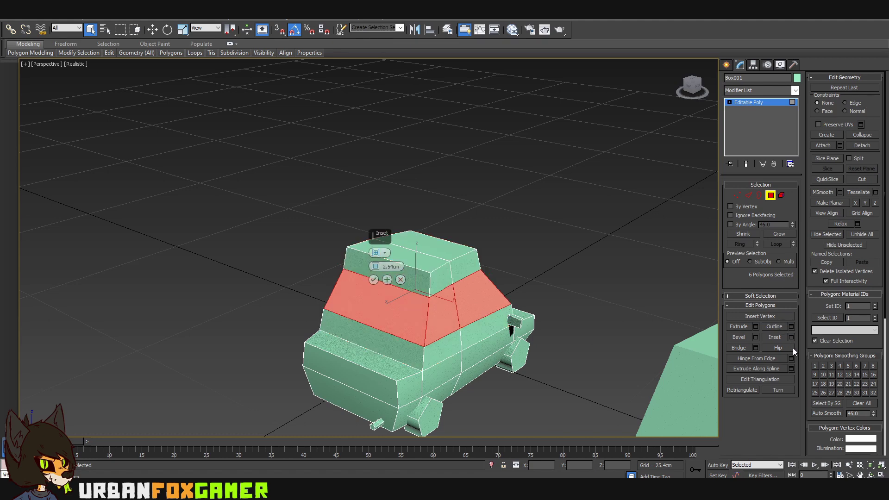
{"action": "left_click", "coordinate": [385, 253]}
{"action": "left_click", "coordinate": [425, 277]}
{"action": "middle_click_drag", "start_coordinate": [524, 331], "coordinate": [555, 333]}
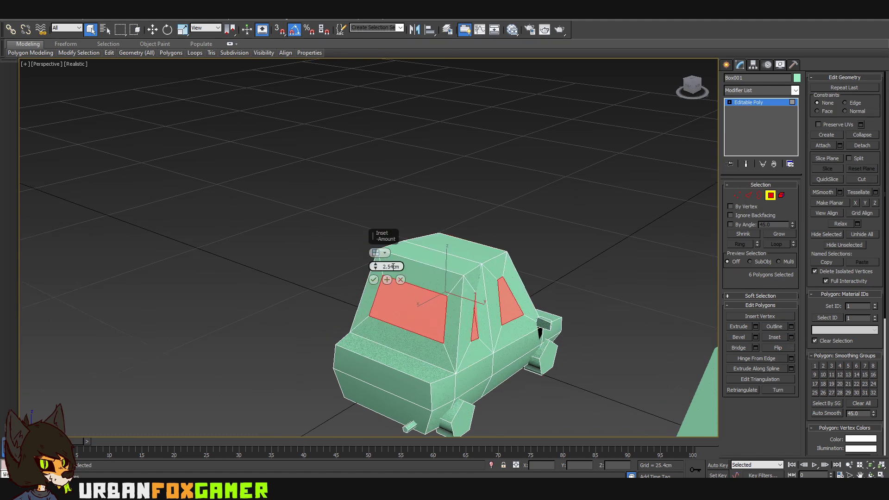
{"action": "left_click", "coordinate": [399, 267]}
{"action": "type", "text": "1"}
{"action": "key", "text": "Return"}
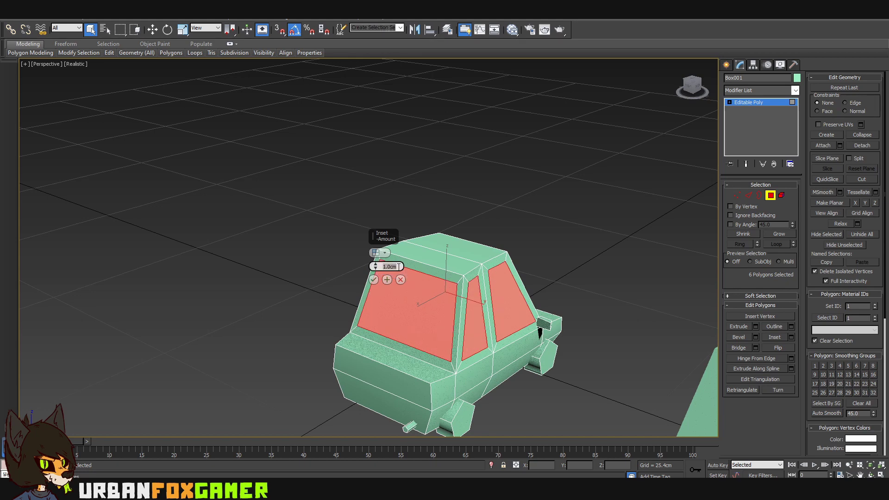
{"action": "middle_click_drag", "start_coordinate": [433, 268], "coordinate": [512, 264], "text": "alt"}
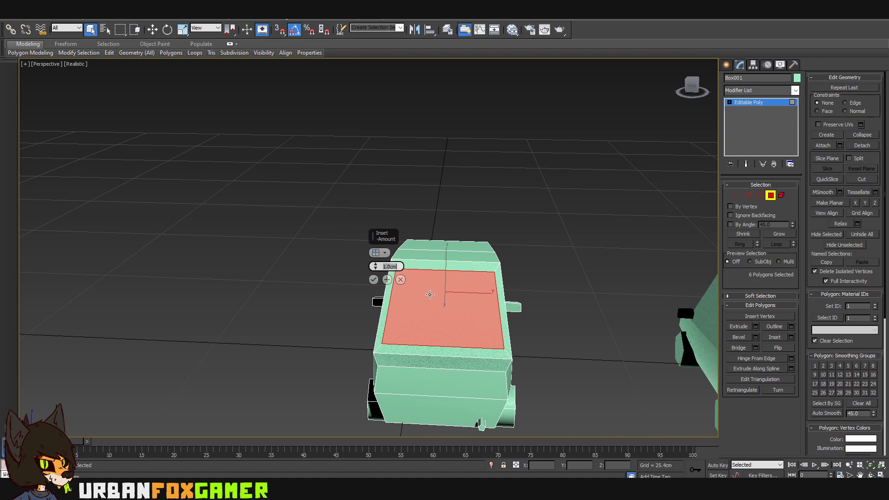
{"action": "middle_click_drag", "start_coordinate": [432, 306], "coordinate": [486, 312], "text": "alt"}
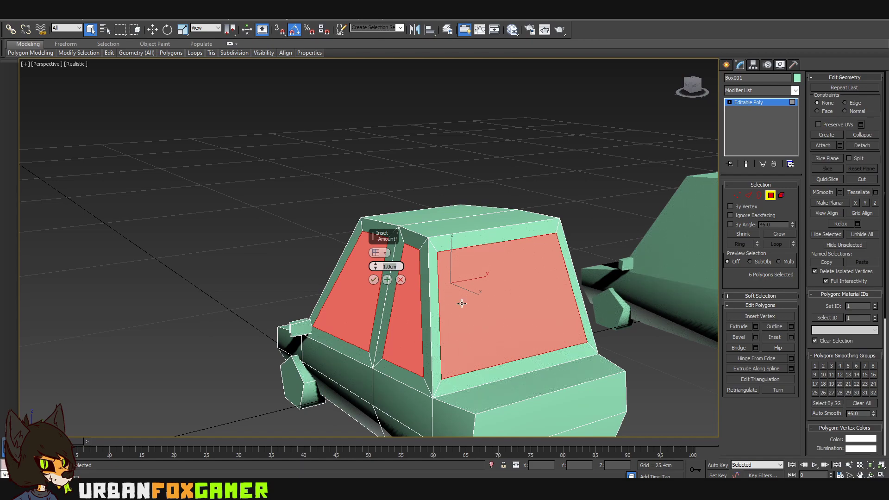
{"action": "middle_click_drag", "start_coordinate": [441, 299], "coordinate": [515, 301], "text": "alt"}
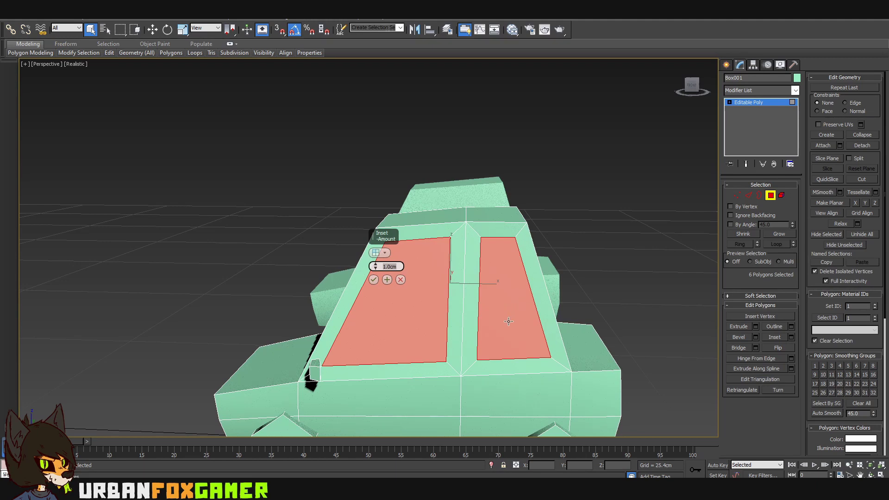
{"action": "middle_click_drag", "start_coordinate": [515, 323], "coordinate": [537, 280], "text": "alt"}
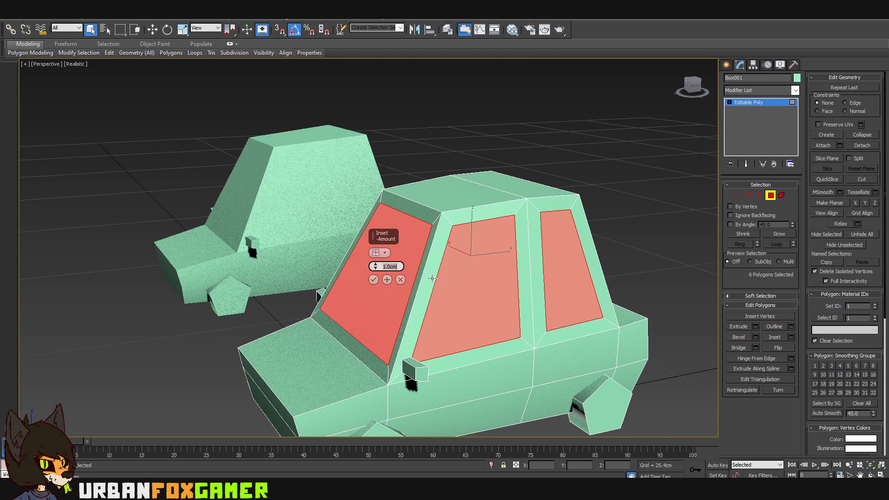
{"action": "middle_click_drag", "start_coordinate": [457, 280], "coordinate": [475, 279], "text": "alt"}
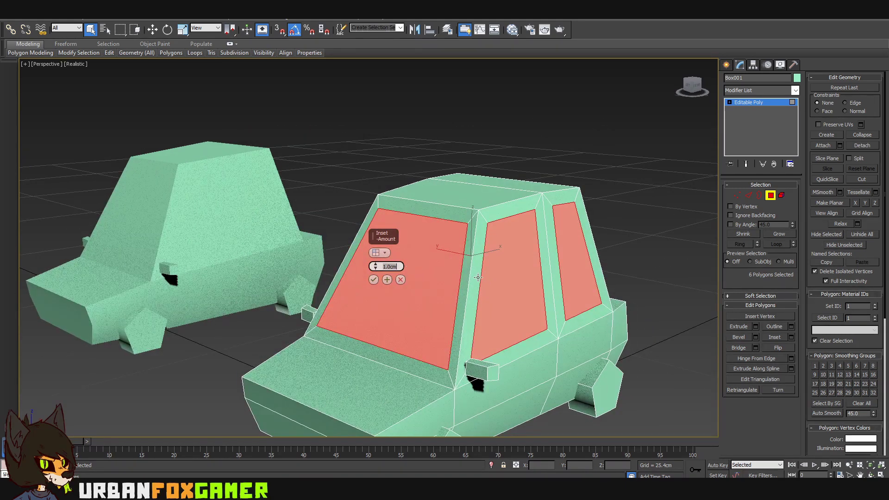
{"action": "middle_click_drag", "start_coordinate": [480, 278], "coordinate": [494, 278], "text": "alt"}
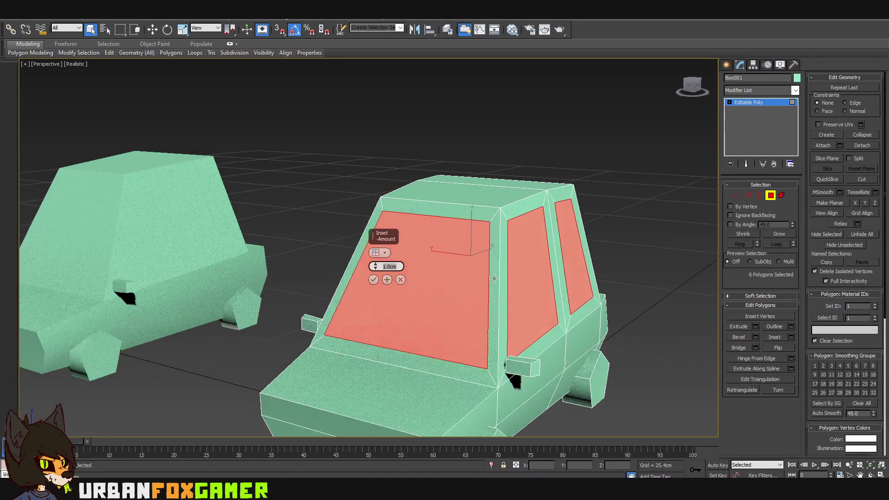
{"action": "left_click", "coordinate": [374, 279]}
Extrude the six window polygons inward along their own normals with a height of -0.5 cm
{"action": "left_click", "coordinate": [756, 326]}
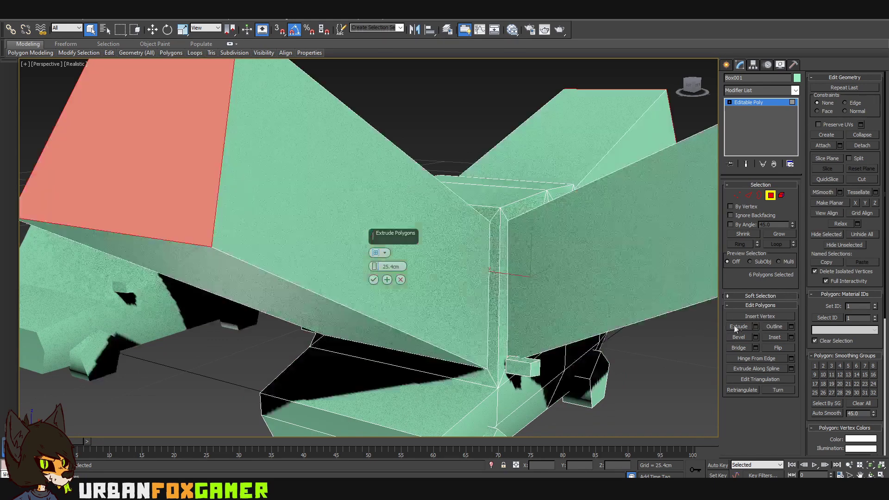
{"action": "left_click", "coordinate": [378, 253]}
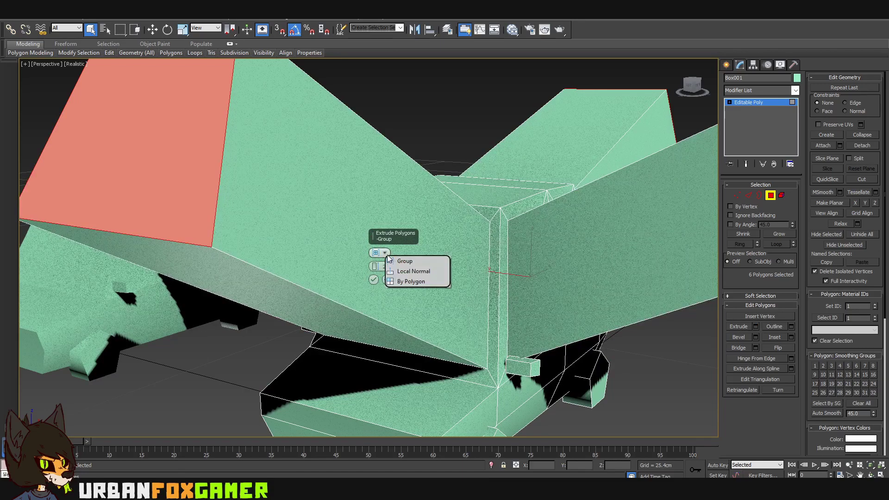
{"action": "left_click", "coordinate": [410, 269]}
{"action": "left_click_drag", "start_coordinate": [374, 267], "coordinate": [378, 267]}
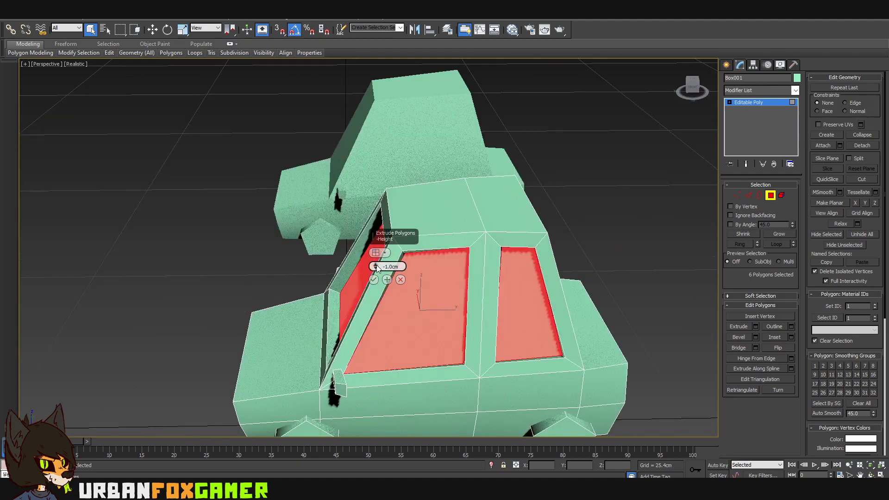
{"action": "left_click_drag", "start_coordinate": [376, 268], "coordinate": [405, 267]}
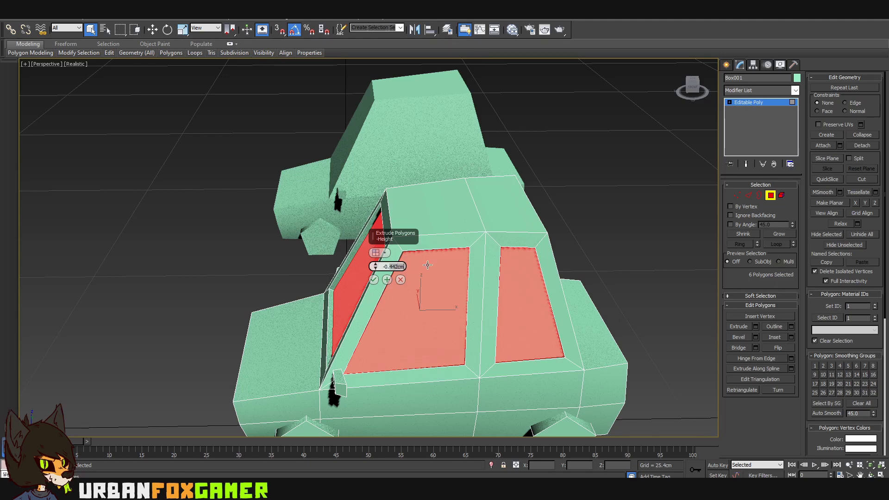
{"action": "type", "text": "5cm"}
{"action": "key", "text": "Return"}
{"action": "left_click", "coordinate": [374, 280]}
Clear the window polygon selection and leave polygon editing on the car with windows
{"action": "scroll", "coordinate": [541, 341], "scroll_direction": "down", "scroll_amount": 3}
{"action": "middle_click_drag", "start_coordinate": [541, 341], "coordinate": [588, 280], "text": "alt"}
{"action": "left_click", "coordinate": [588, 279]}
{"action": "middle_click_drag", "start_coordinate": [585, 321], "coordinate": [628, 326], "text": "alt"}
{"action": "left_click", "coordinate": [771, 195]}
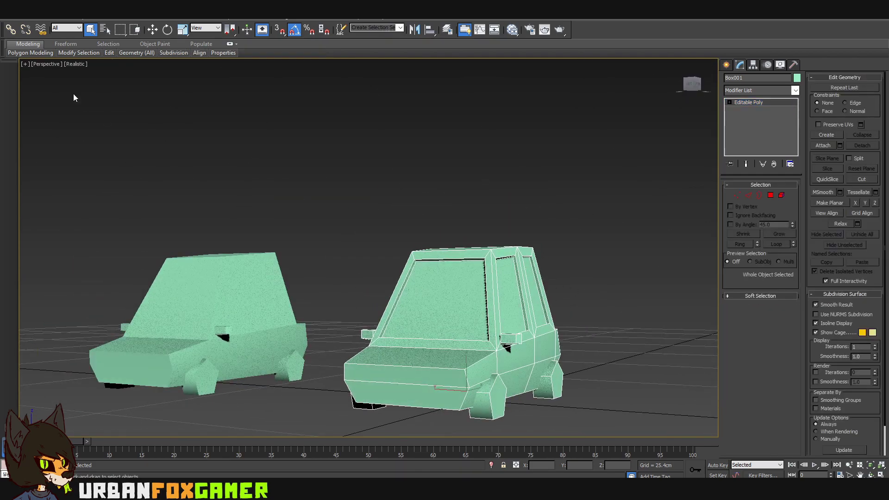
Display the viewport in Clay shading with edged faces, and select the plain car without windows
{"action": "left_click", "coordinate": [77, 65]}
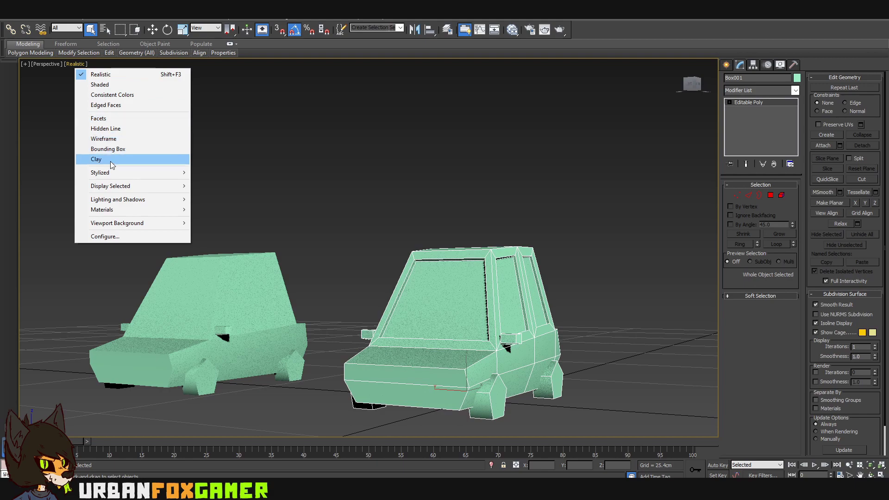
{"action": "left_click", "coordinate": [98, 159]}
{"action": "mouse_move", "coordinate": [110, 161]}
{"action": "middle_mouse_down", "text": "alt"}
{"action": "mouse_move", "coordinate": [352, 253]}
{"action": "mouse_move", "coordinate": [565, 262]}
{"action": "mouse_move", "coordinate": [488, 264]}
{"action": "mouse_move", "coordinate": [564, 276]}
{"action": "mouse_move", "coordinate": [570, 262]}
{"action": "mouse_move", "coordinate": [530, 248]}
{"action": "mouse_move", "coordinate": [443, 258]}
{"action": "mouse_move", "coordinate": [540, 261]}
{"action": "mouse_move", "coordinate": [377, 272]}
{"action": "middle_mouse_up", "text": "alt"}
{"action": "left_click", "coordinate": [565, 261]}
{"action": "key", "text": "F4"}
{"action": "scroll", "coordinate": [407, 267], "scroll_direction": "down", "scroll_amount": 3}
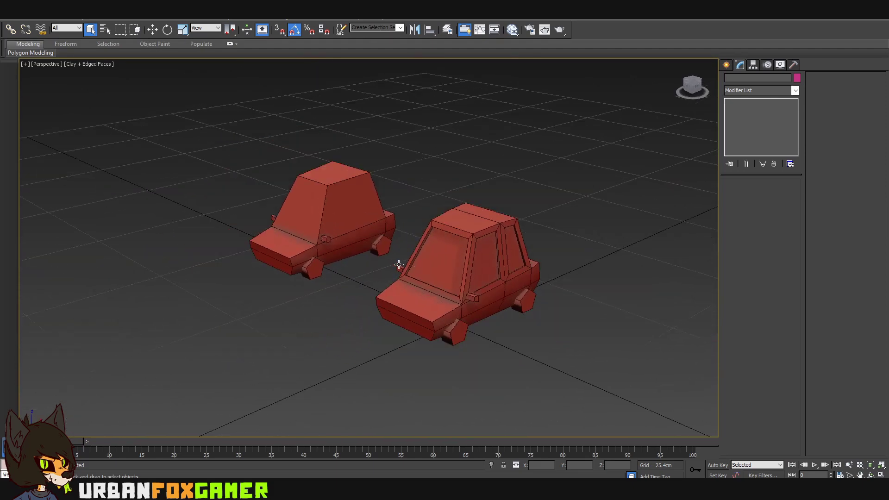
{"action": "left_click", "coordinate": [327, 242]}
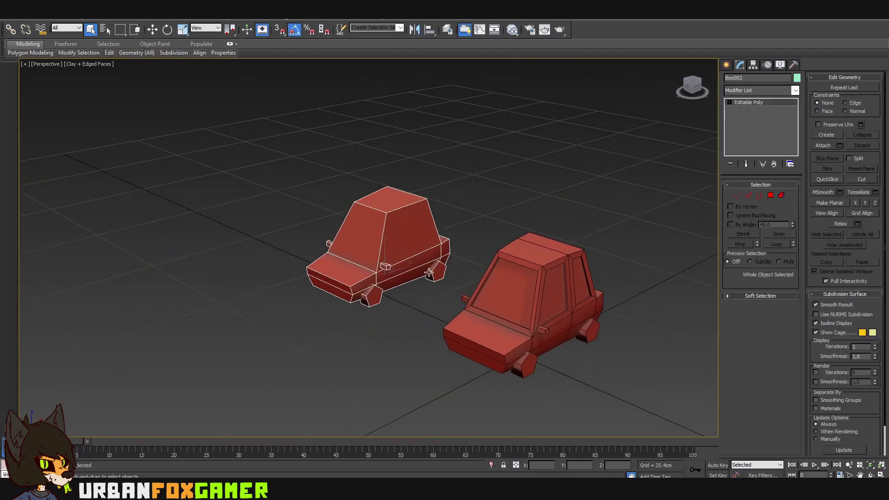